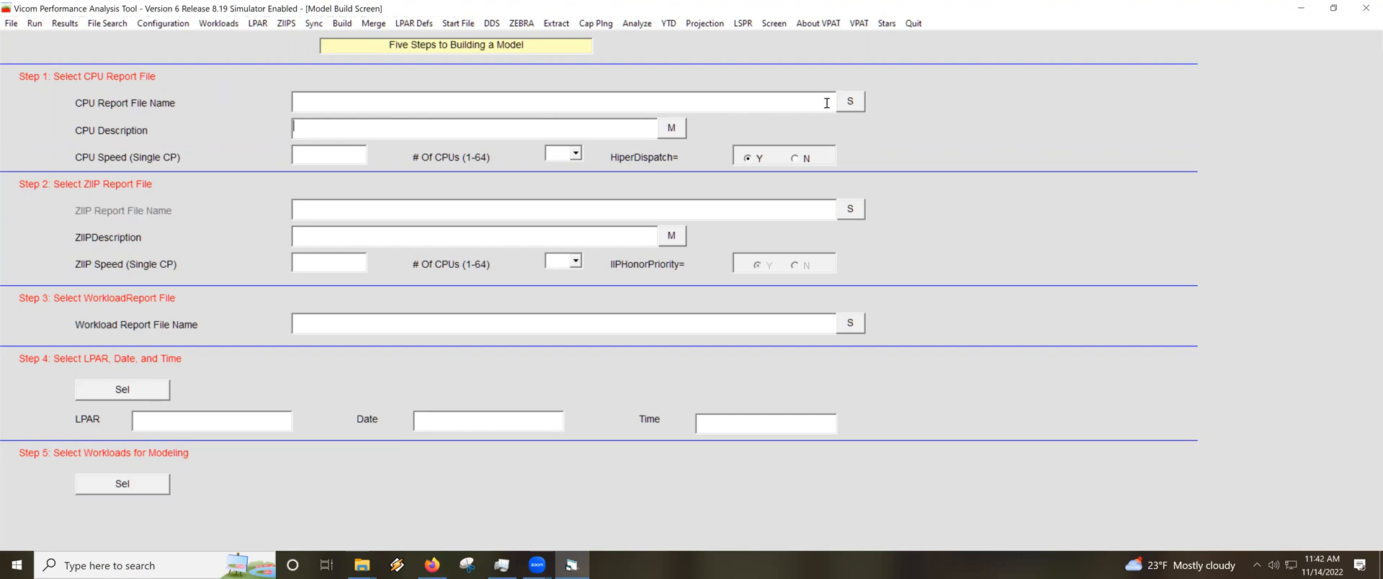
- Load LPAR.PRD3-710.RPT from the Demo1 folder as the CPU report file and accept its MIPS table
left_click(852, 104)
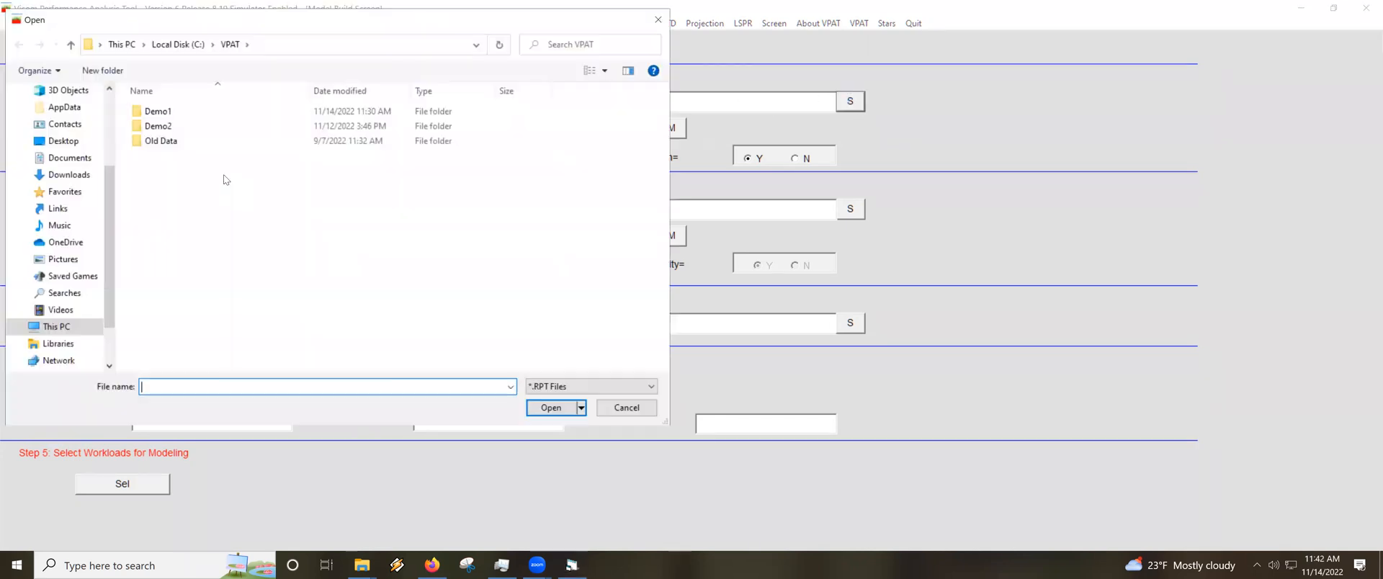
left_click(160, 115)
double_click(160, 115)
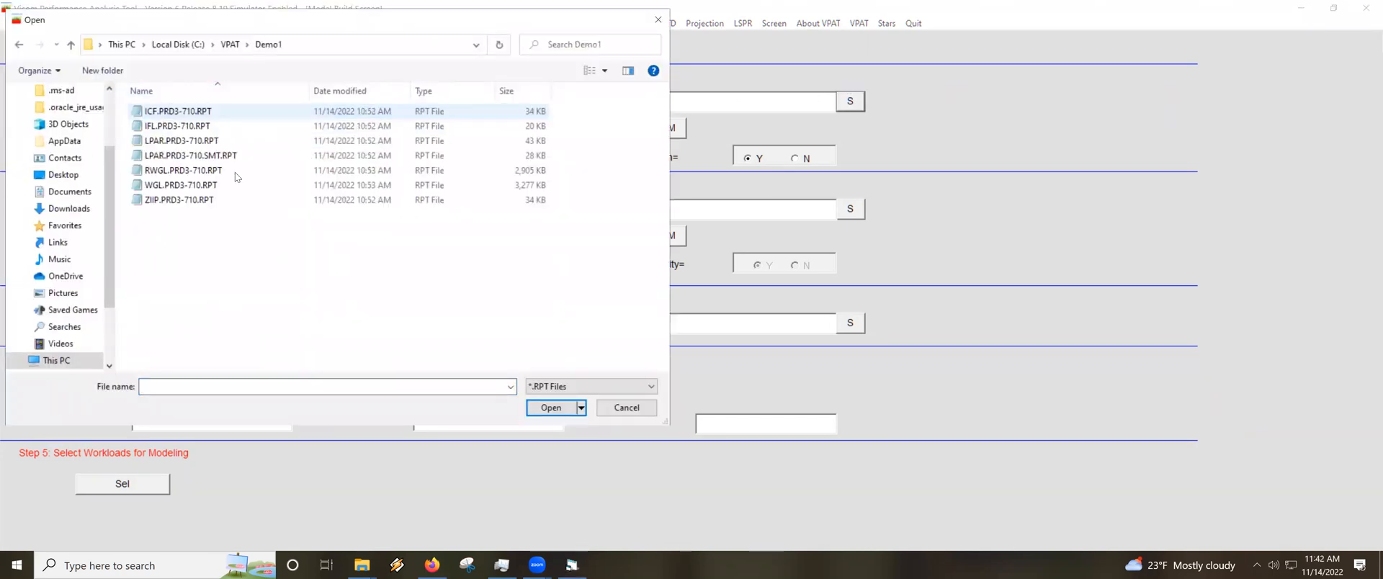
double_click(199, 142)
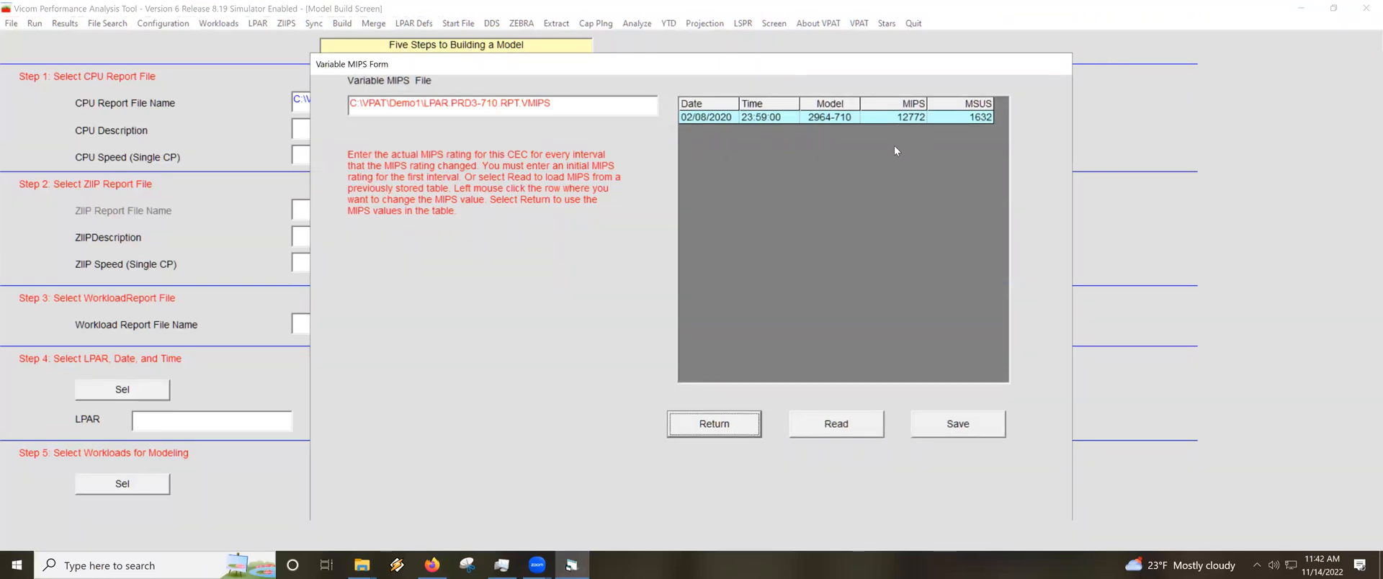
left_click(715, 426)
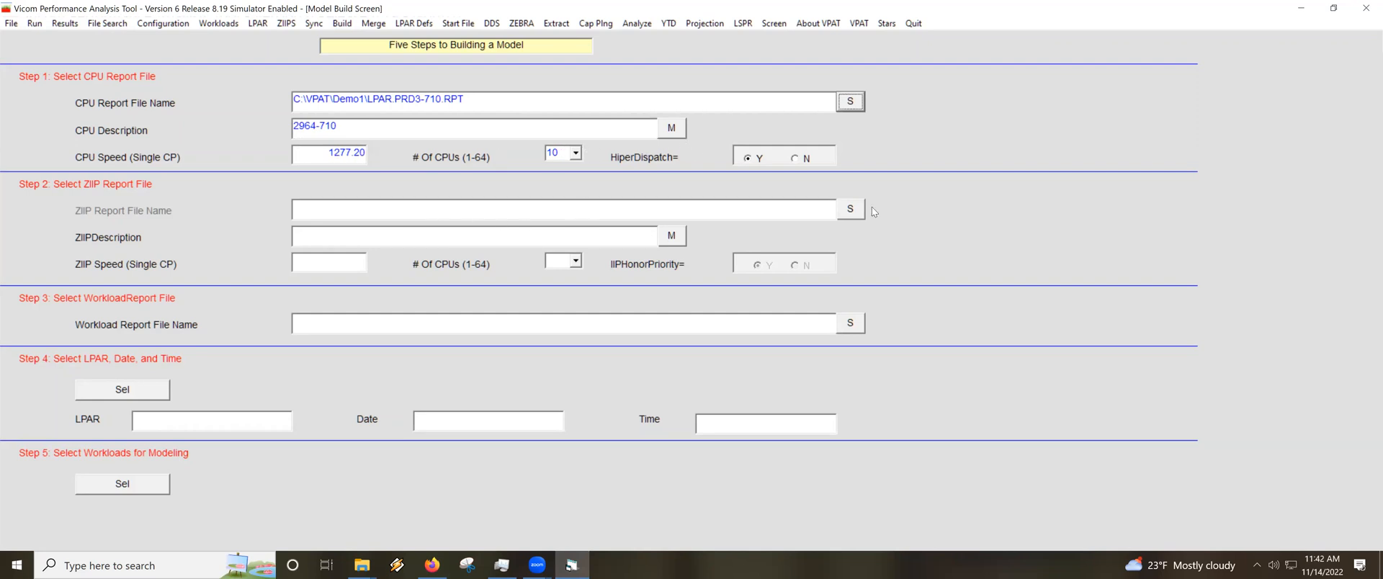
- Load ZIIP.PRD3-710.RPT as the ZIIP report file and WGL.PRD3-710.RPT as the workload report file
left_click(850, 210)
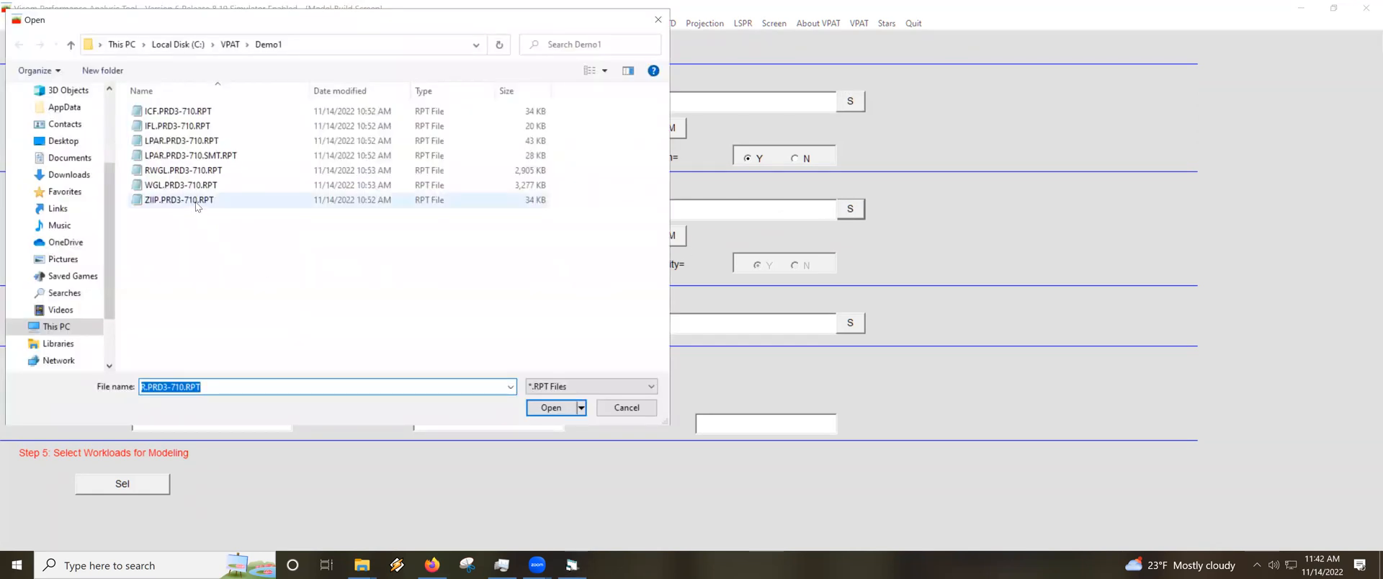
double_click(196, 202)
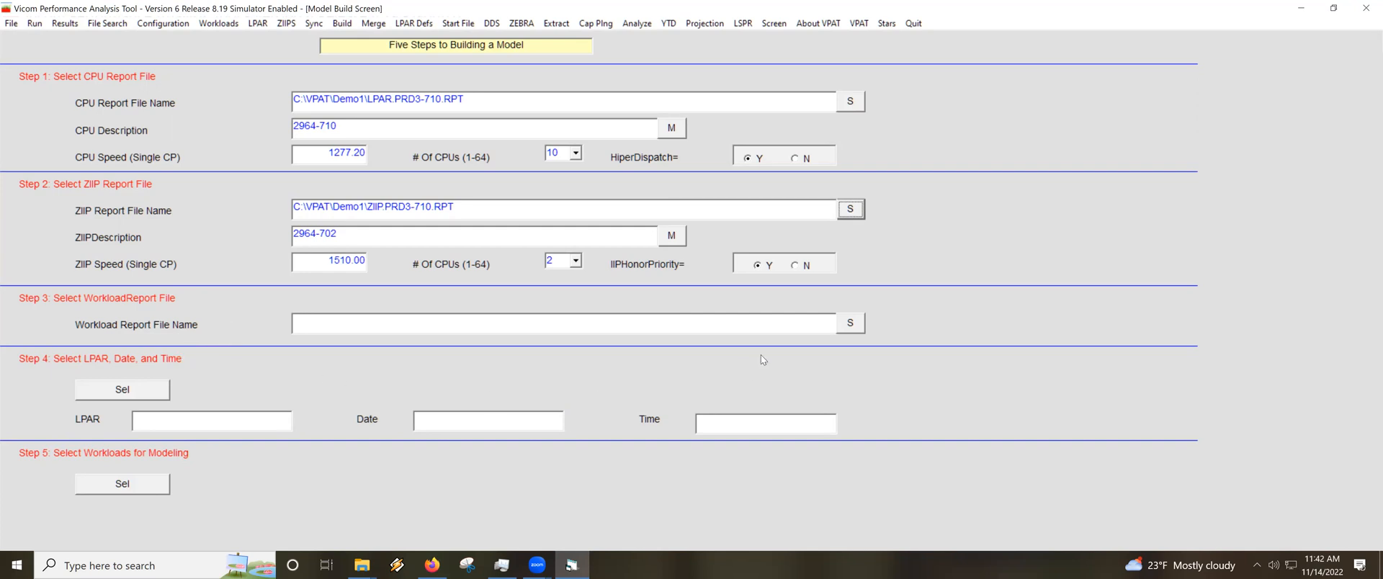
left_click(851, 323)
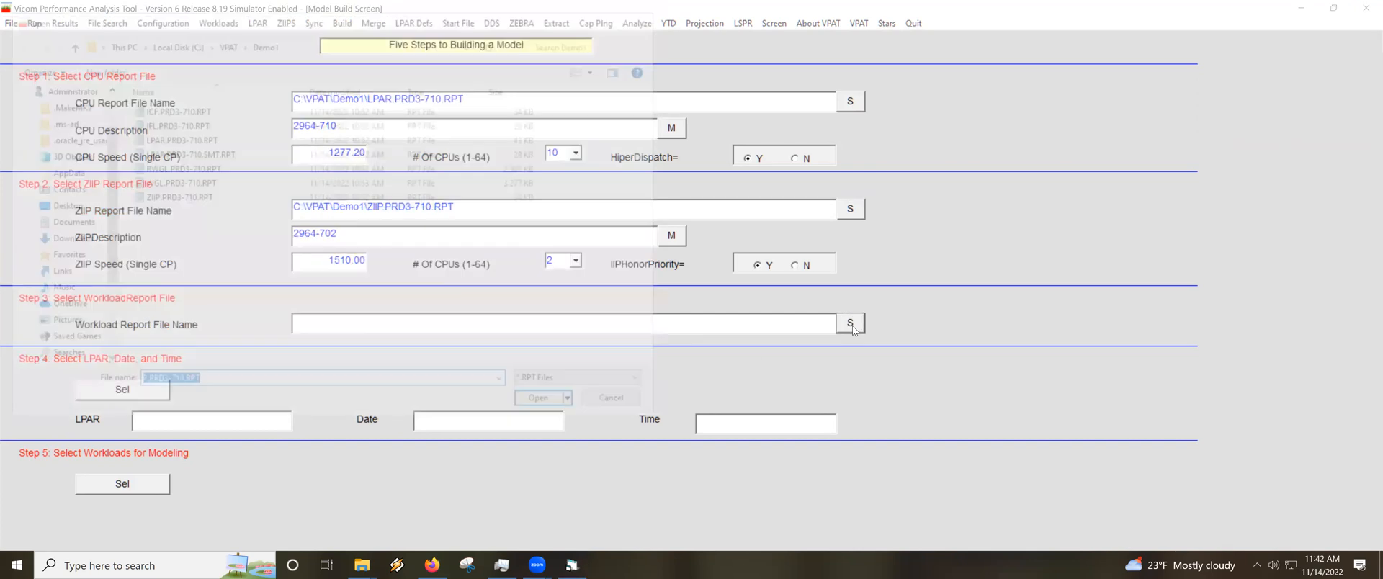
double_click(202, 188)
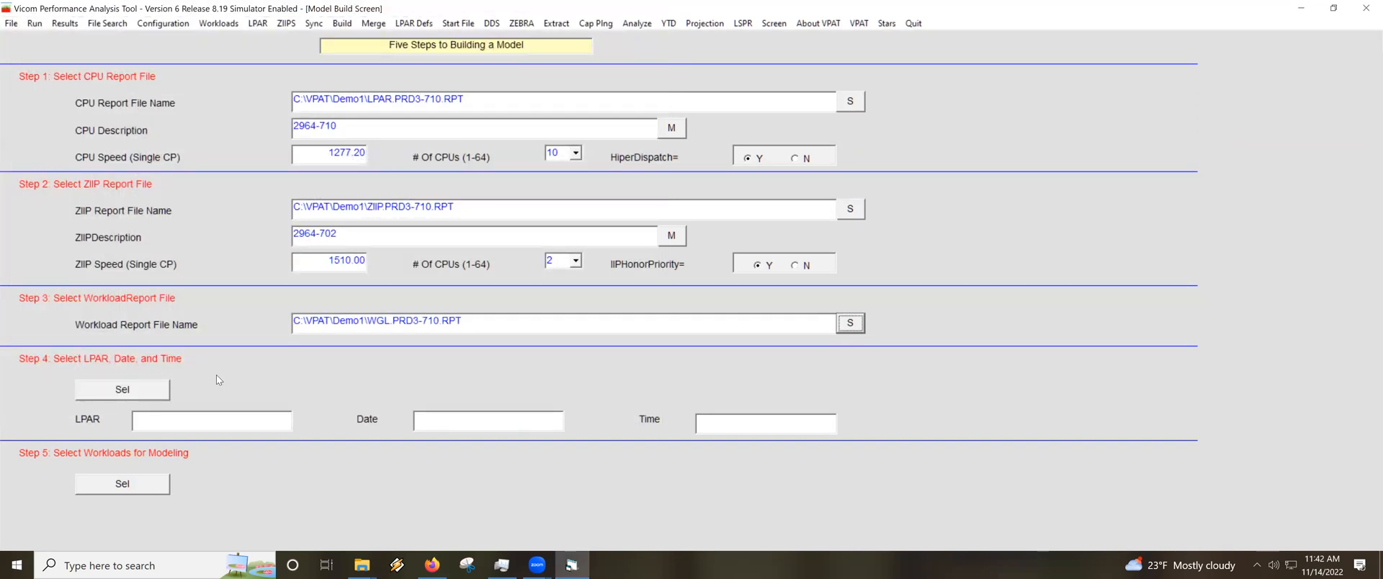
- Choose LPAR PRD3 on 02/10/2020 at 04:59:00 as the interval to model
left_click(120, 390)
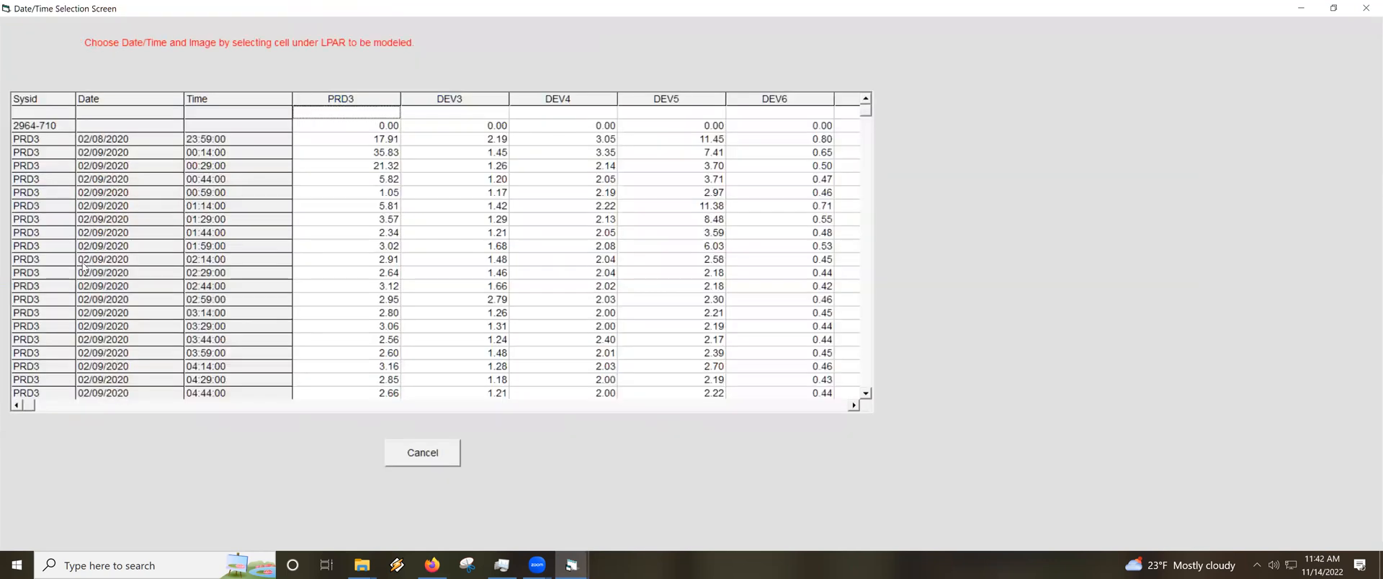
left_click(866, 371)
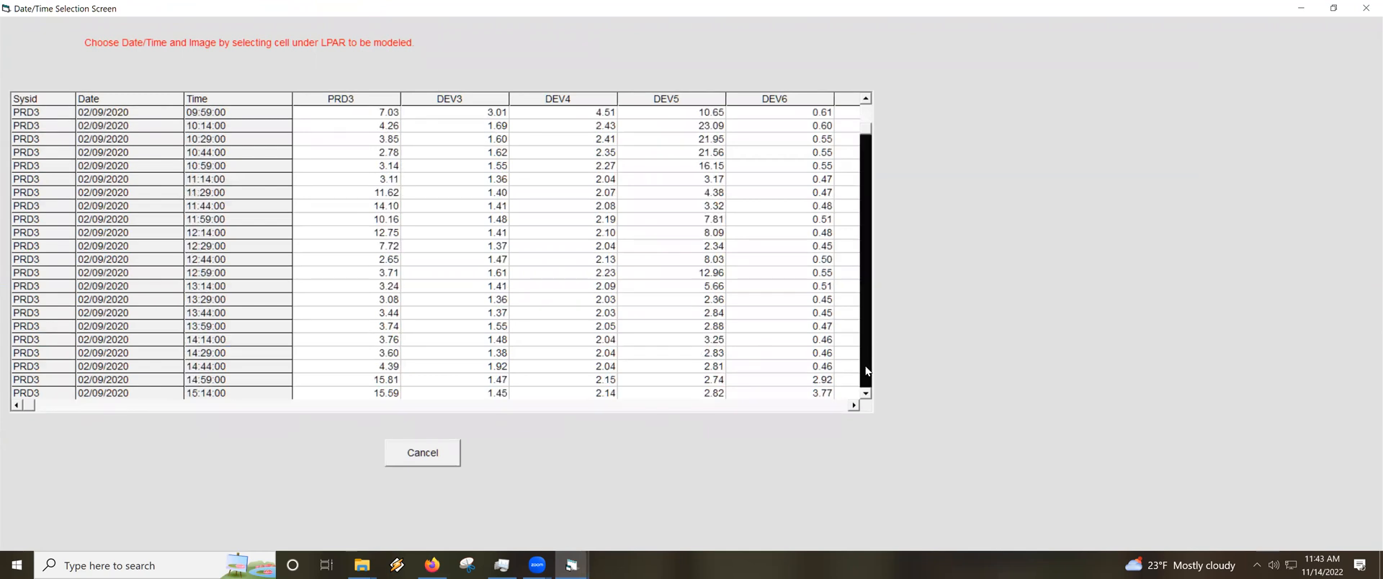
left_click(867, 370)
left_click(867, 371)
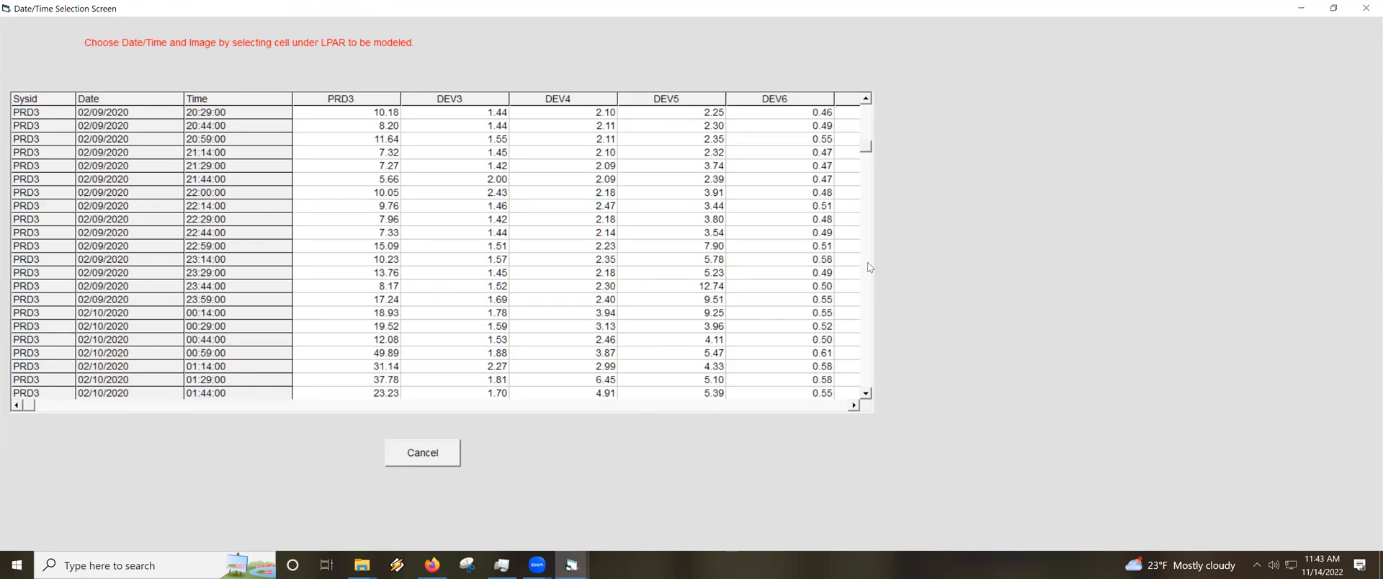
left_click(868, 350)
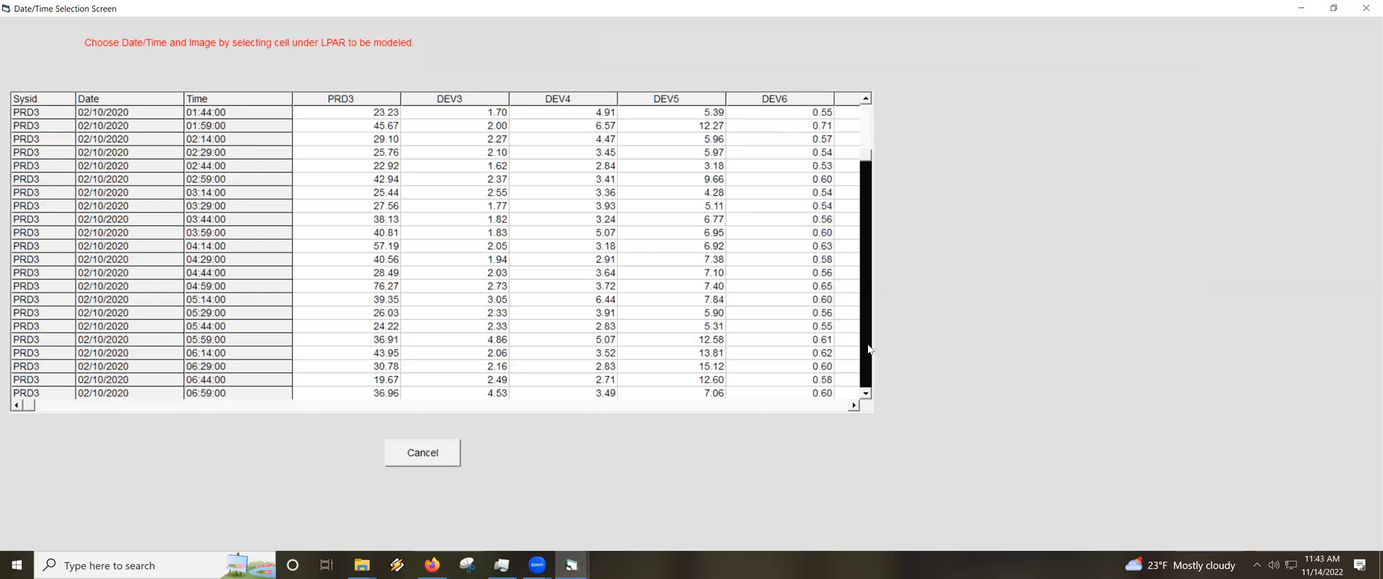
left_click(228, 287)
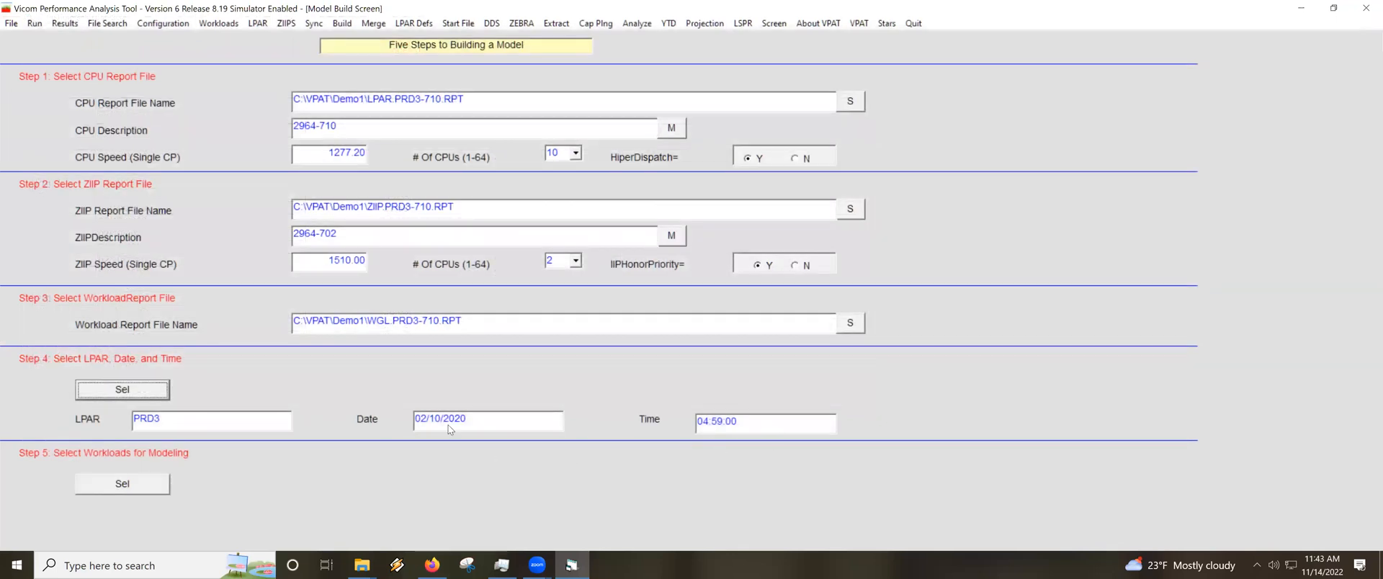
- Add the DB2HIGH and DB2MED service classes to the model as multi tasking workloads
left_click(122, 485)
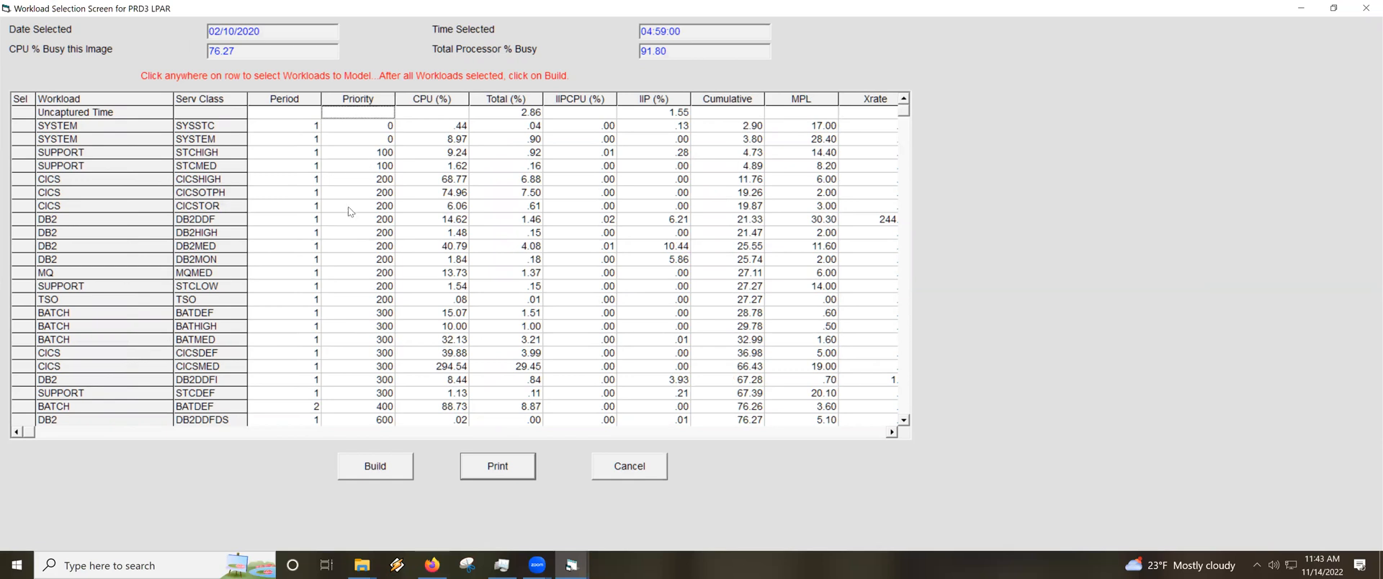
left_click(214, 235)
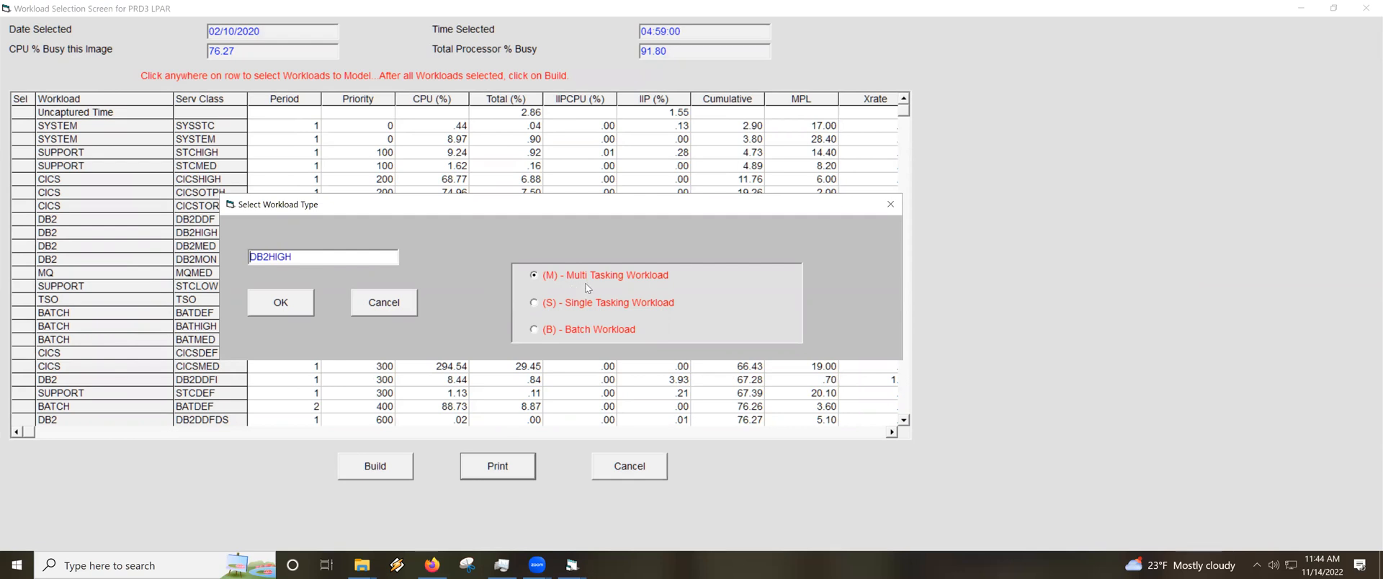
left_click(282, 303)
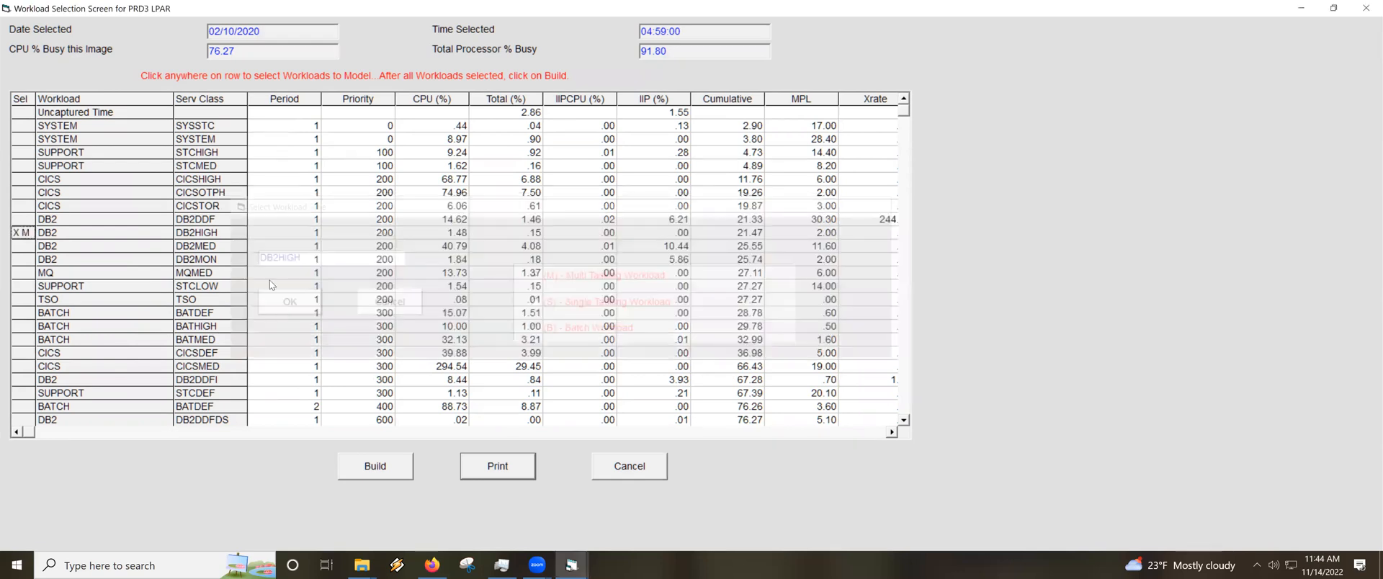
left_click(225, 251)
left_click(300, 303)
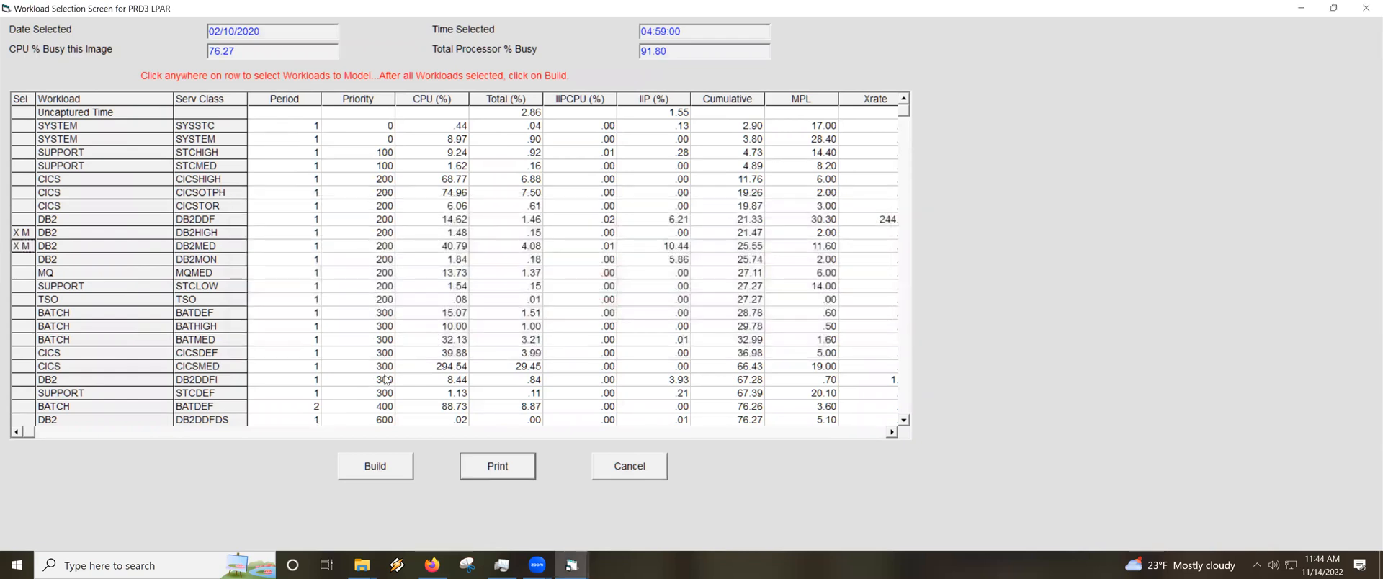
- Add the CICSMED service class to the model as a single tasking workload
left_click(206, 367)
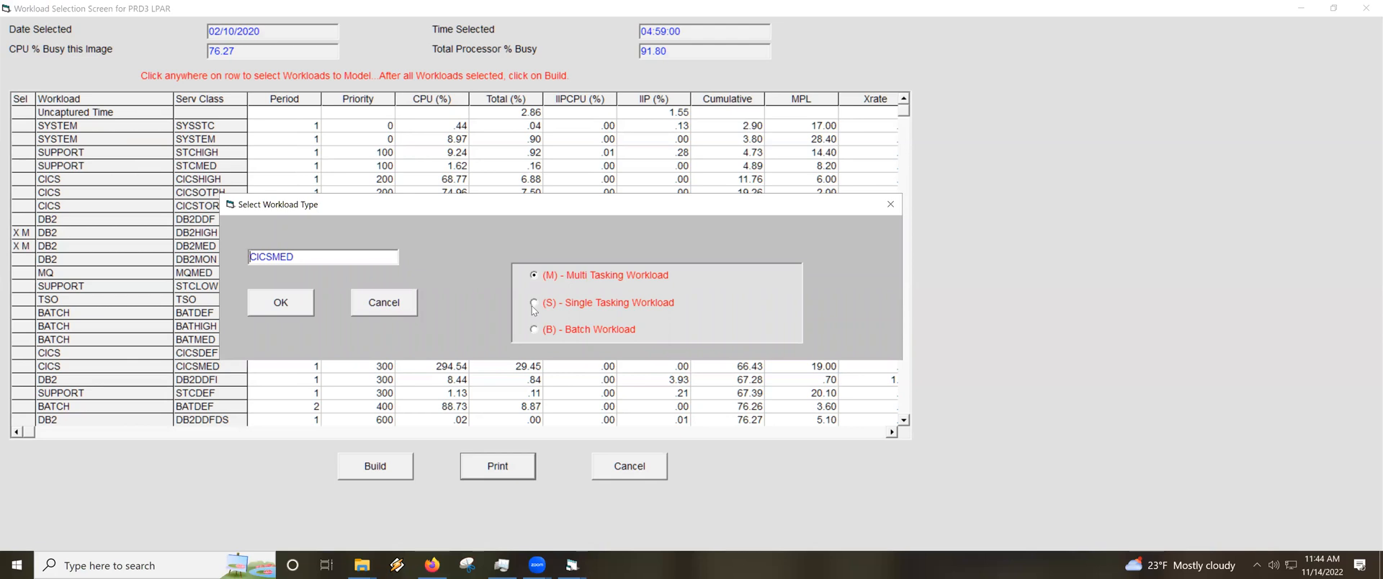
left_click(533, 304)
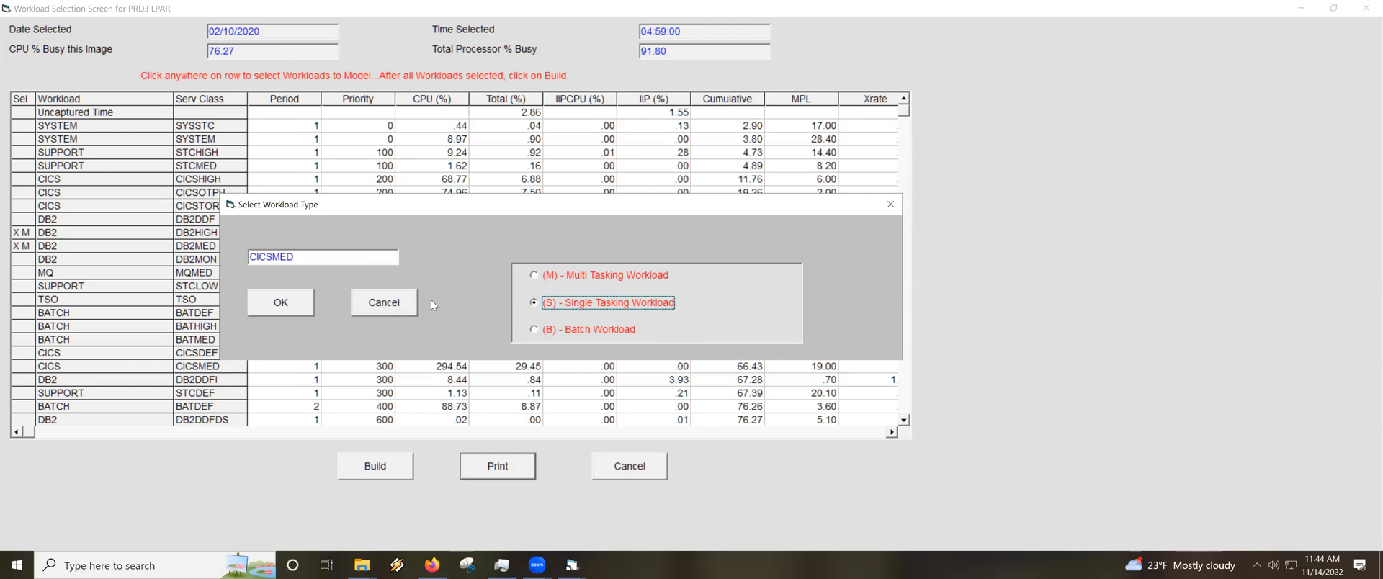
left_click(285, 304)
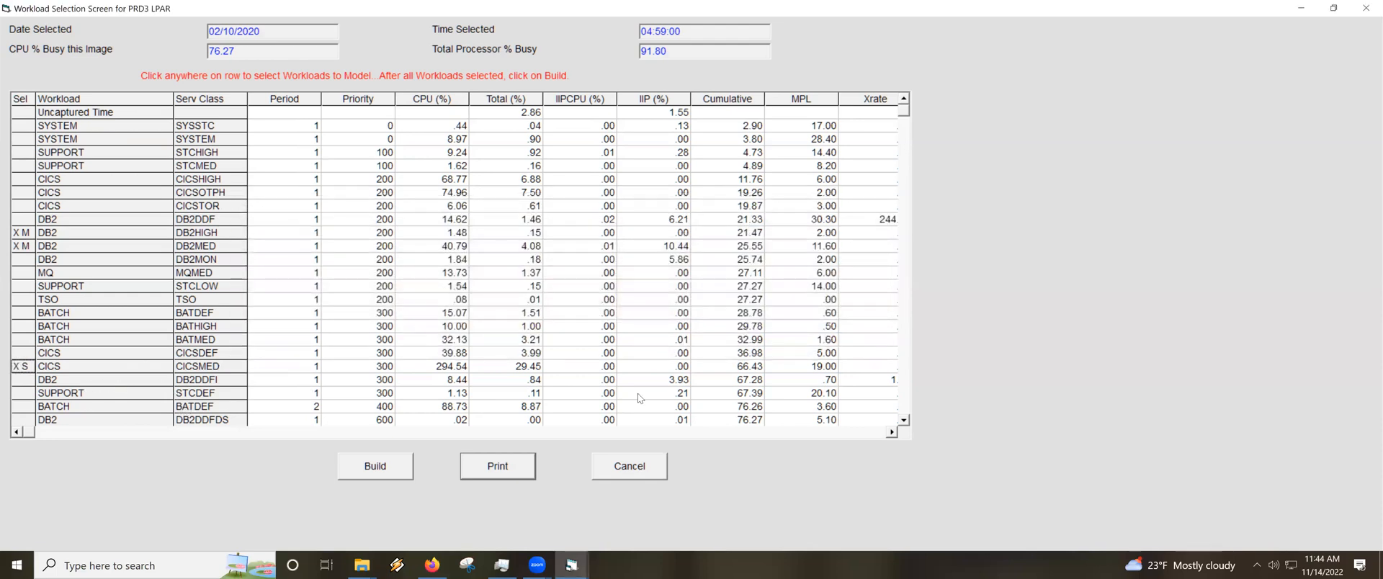
- Add the period 2 BATDEF service class to the model as a batch workload
left_click(905, 408)
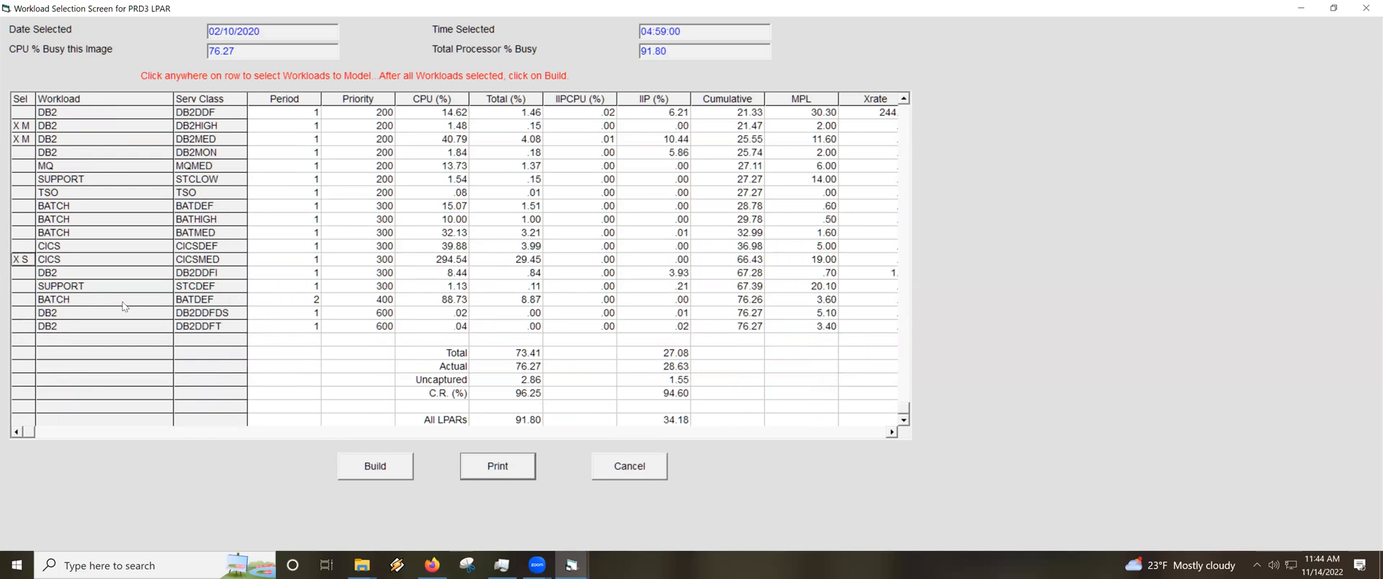
left_click(18, 301)
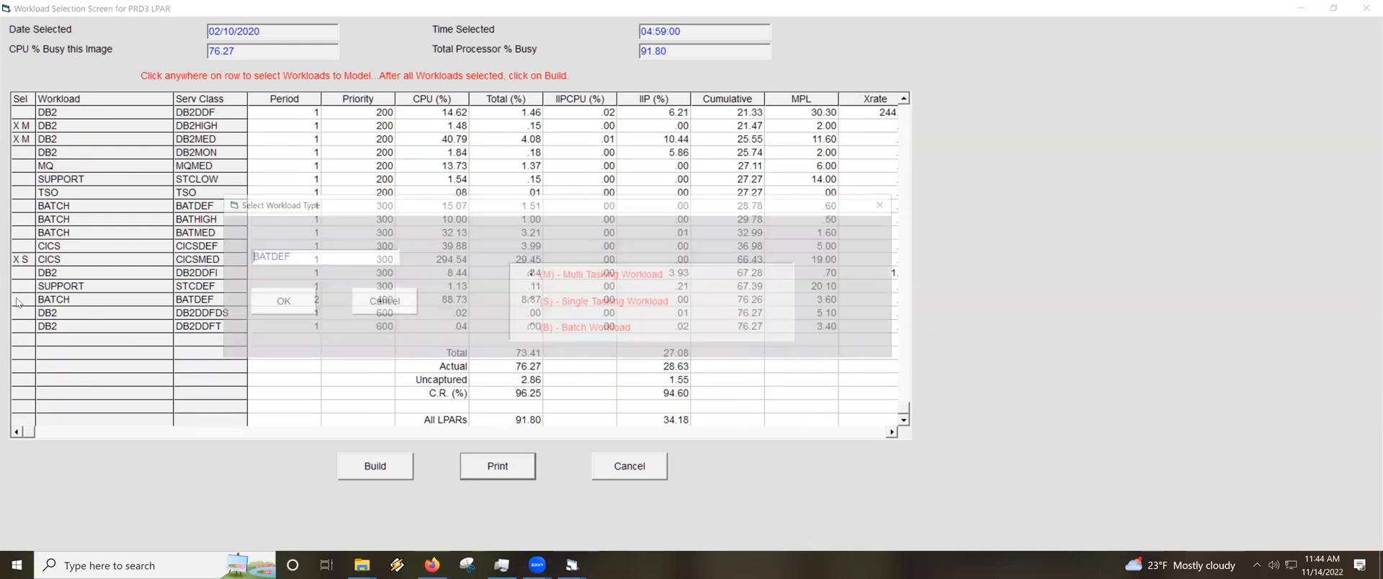
left_click(550, 330)
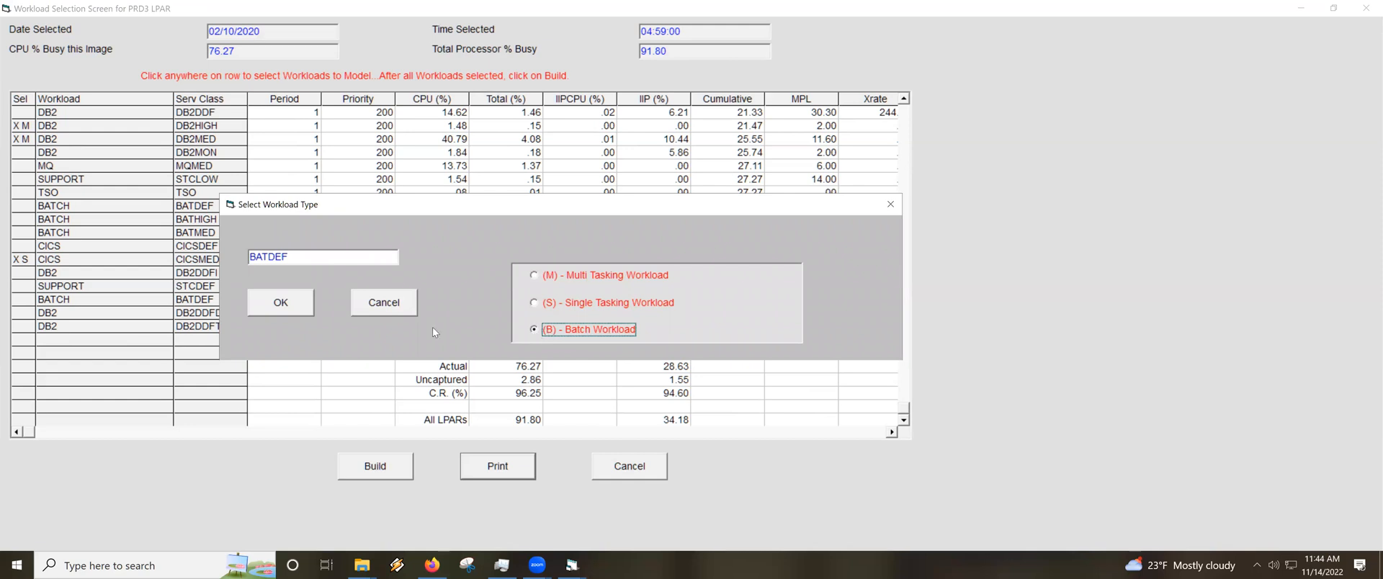
left_click(281, 303)
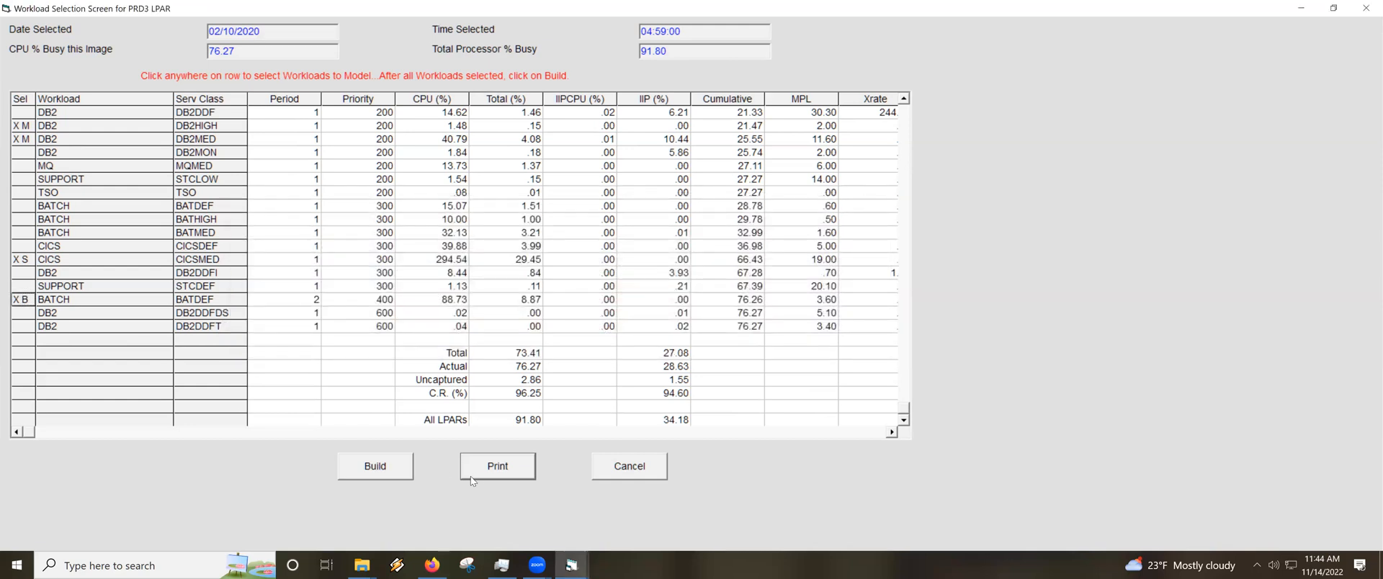
- Build the model from the selected workloads and accept the general purpose and ZIIP LPAR definitions as they are
left_click(366, 467)
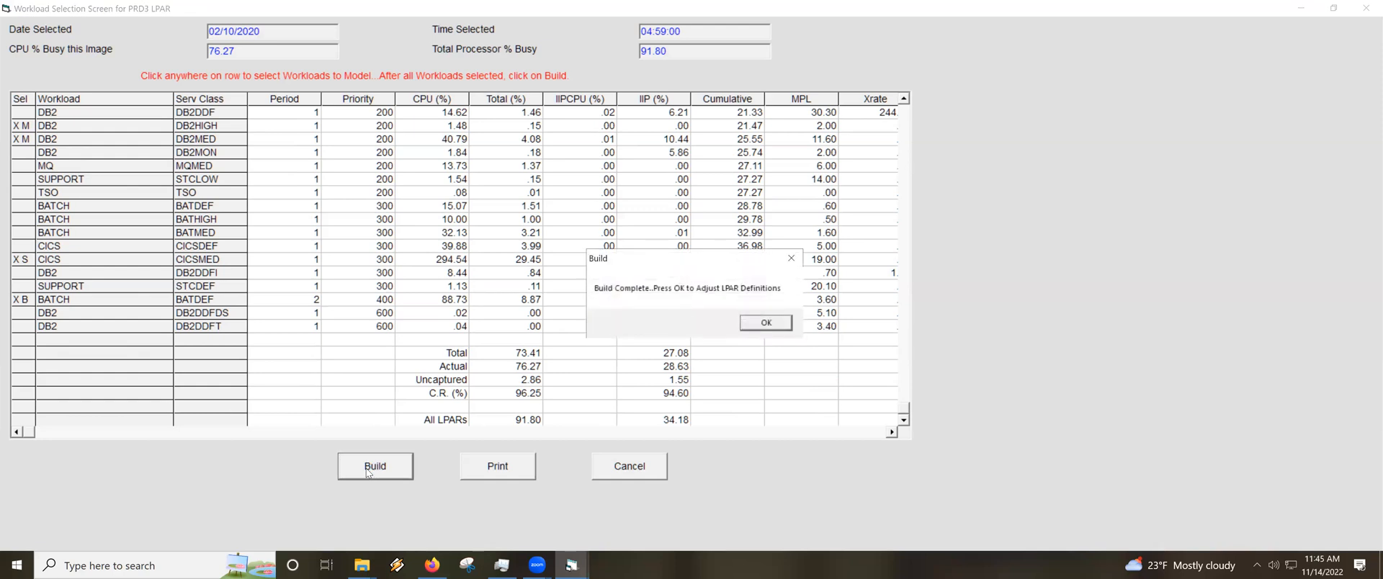
left_click(767, 323)
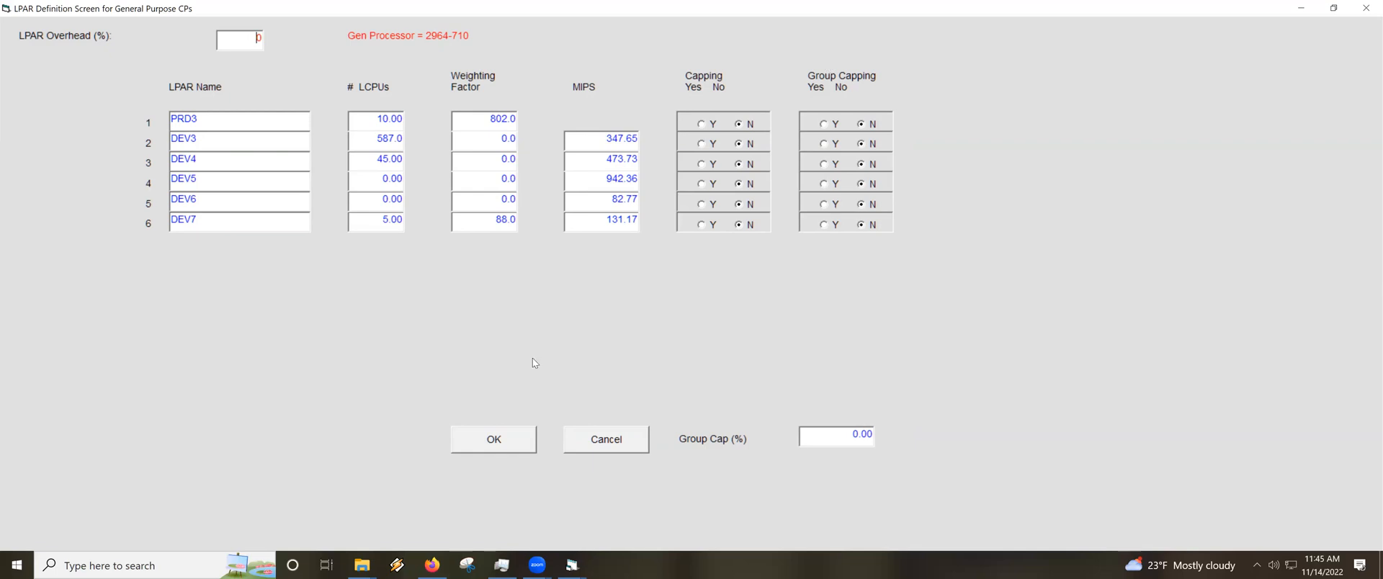
left_click(488, 445)
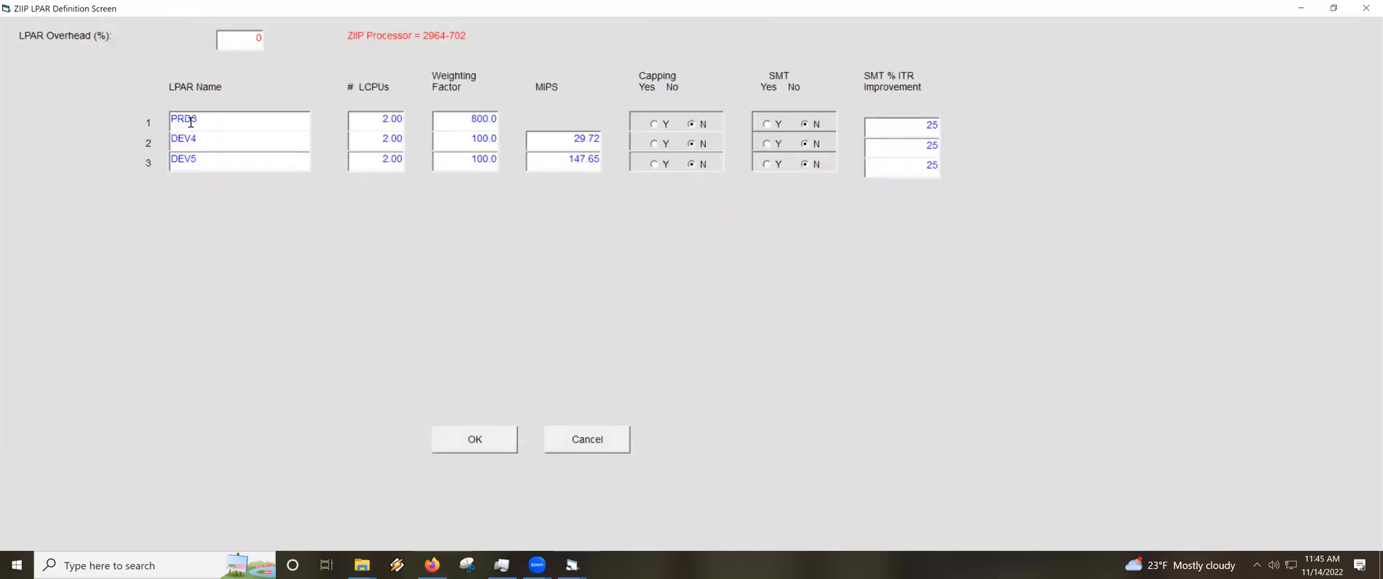
left_click(475, 441)
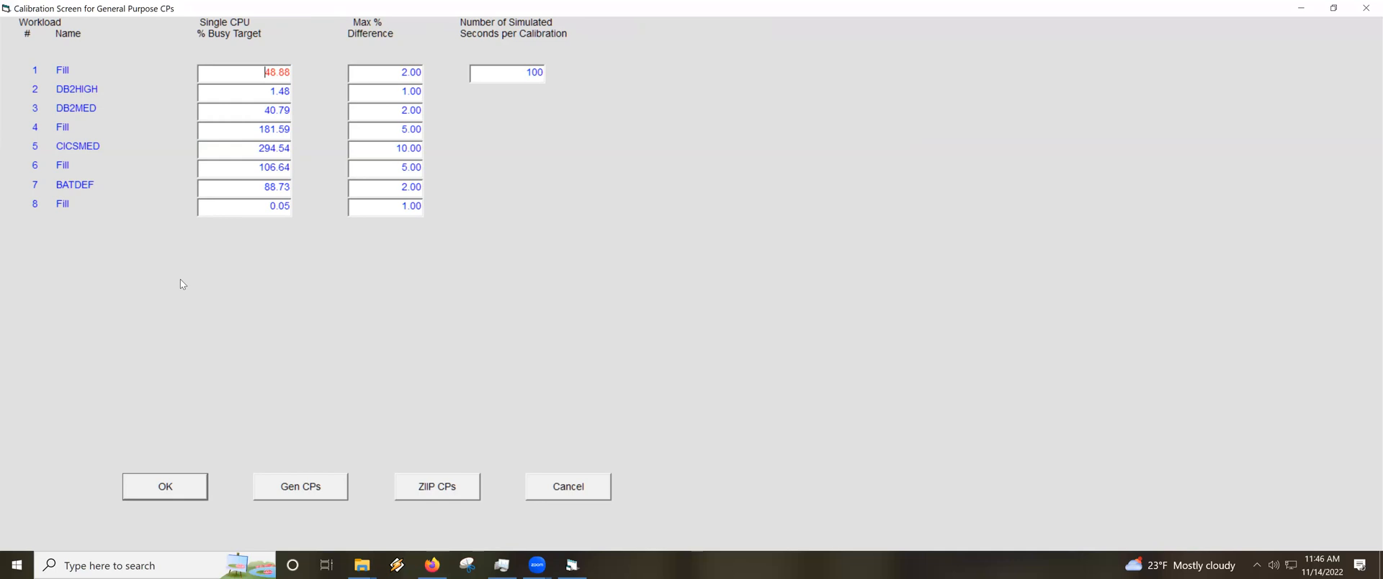
- Calibrate the model with the existing busy targets and 100 simulated seconds, continuing past the arrival rate warning until processing ends
left_click(175, 485)
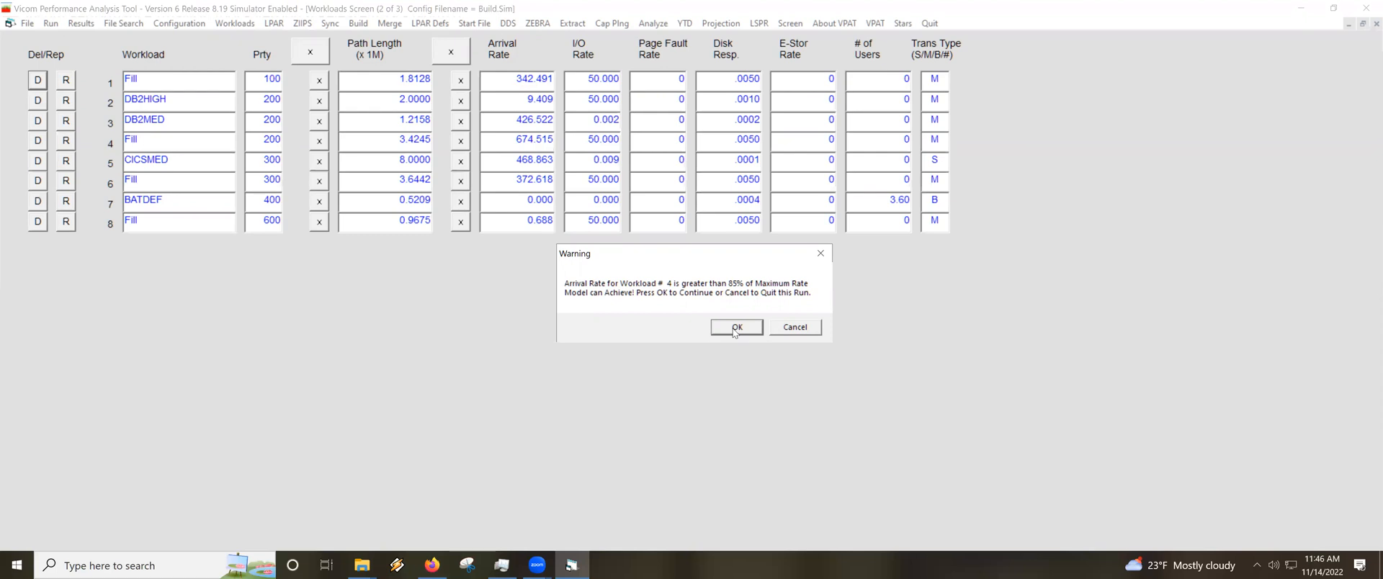
left_click(736, 328)
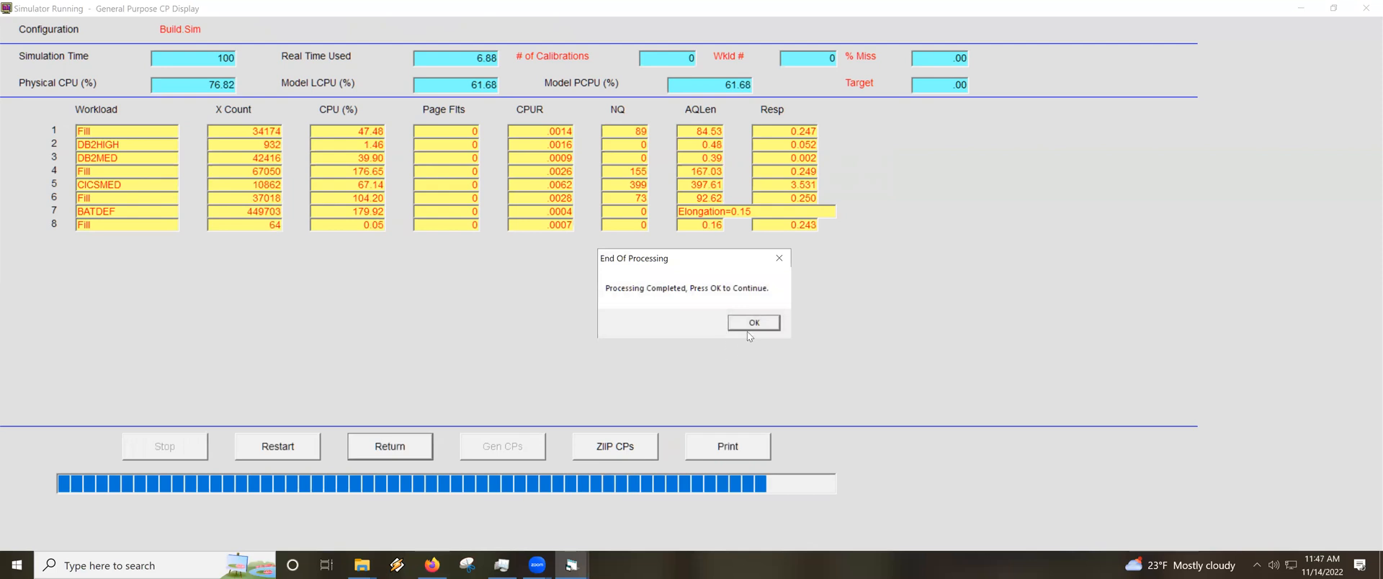
left_click(754, 323)
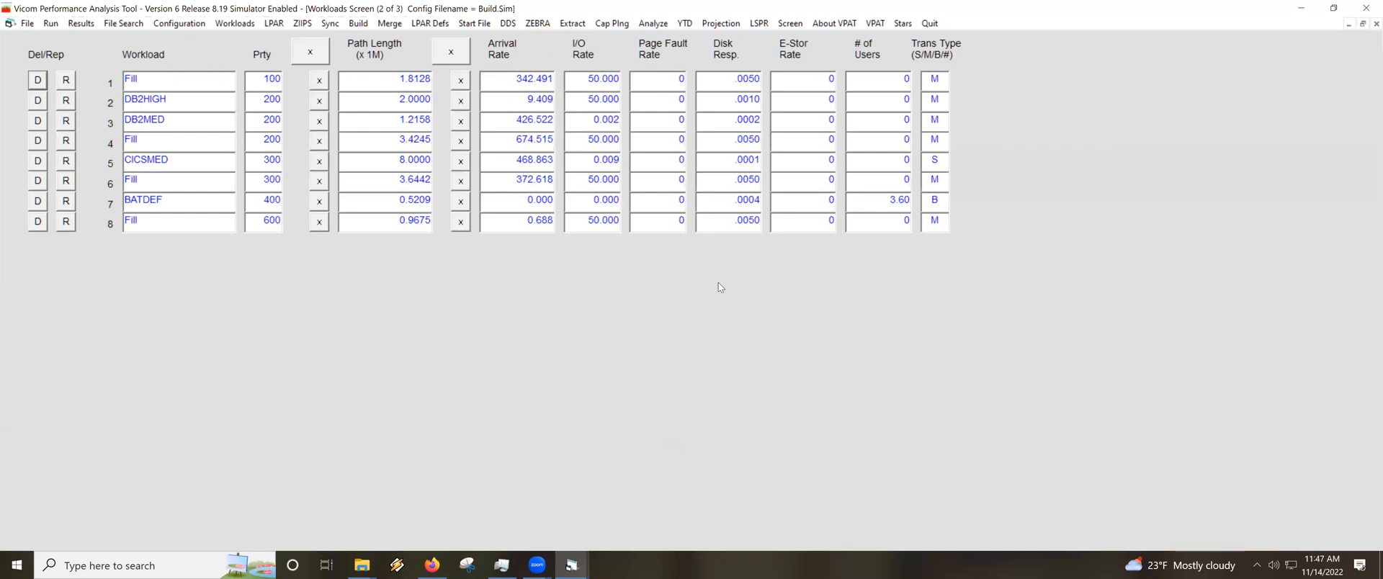
- Start the Run Wizard and save the changed model as Build.Sim in the Demo1 folder
left_click(51, 23)
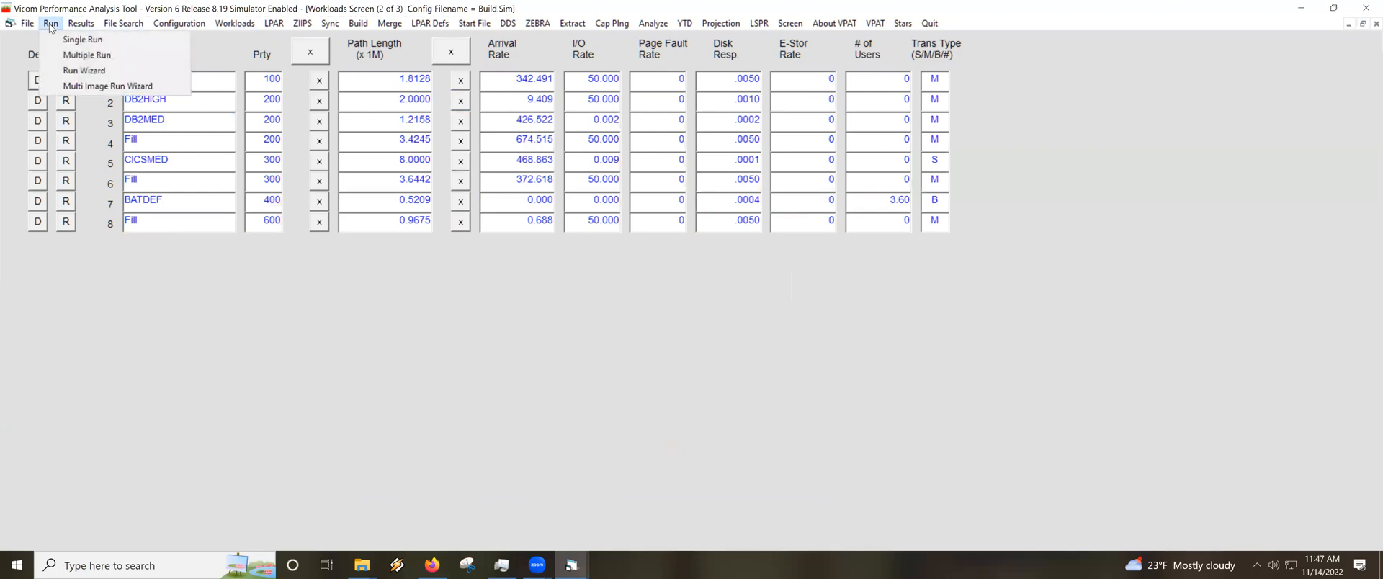
left_click(80, 72)
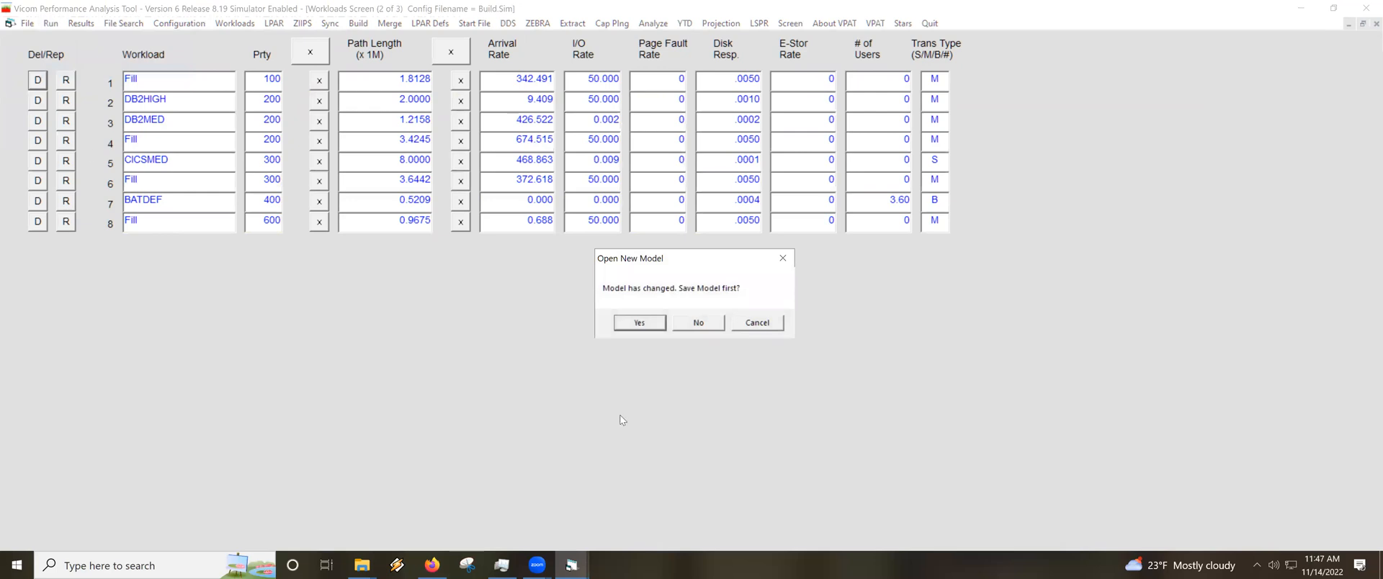
left_click(640, 323)
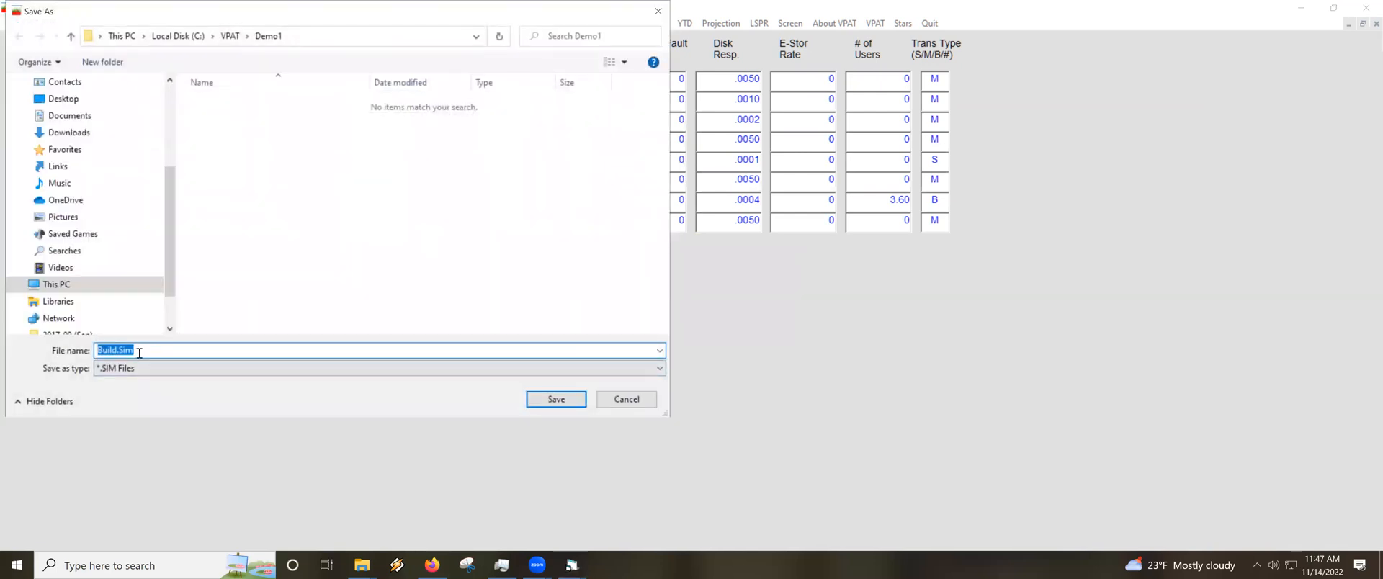
left_click(556, 400)
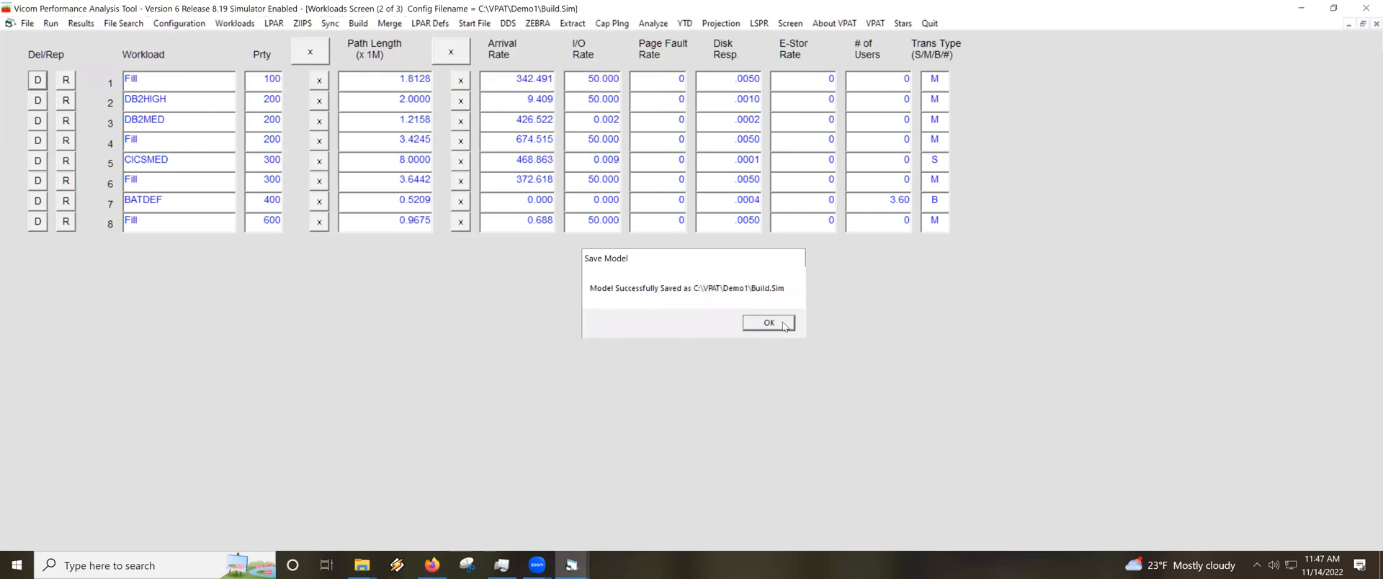
- Select Build.Sim from the Demo1 folder as the baseline model for the Run Wizard
left_click(783, 323)
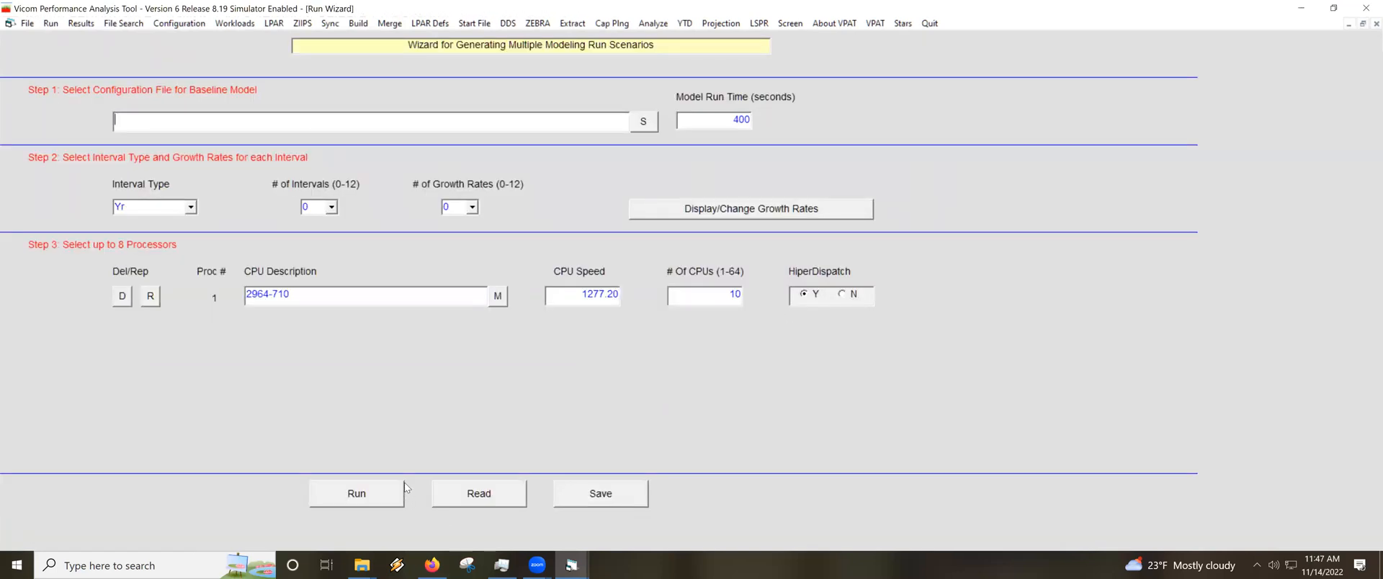
left_click(646, 123)
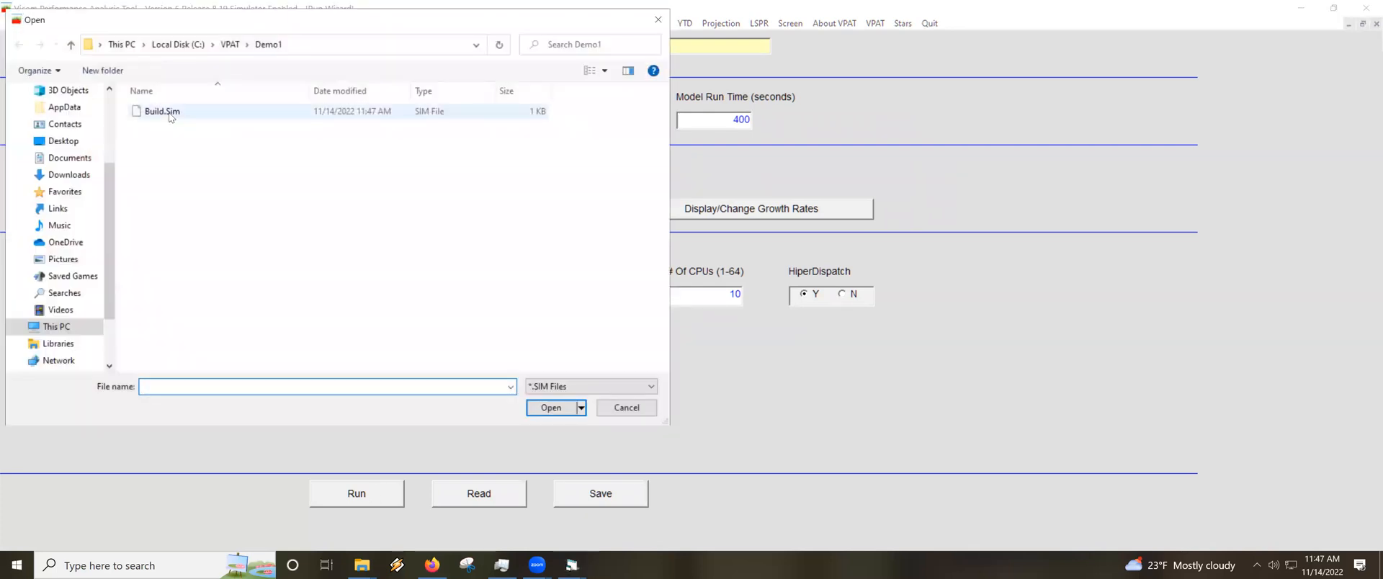
double_click(163, 112)
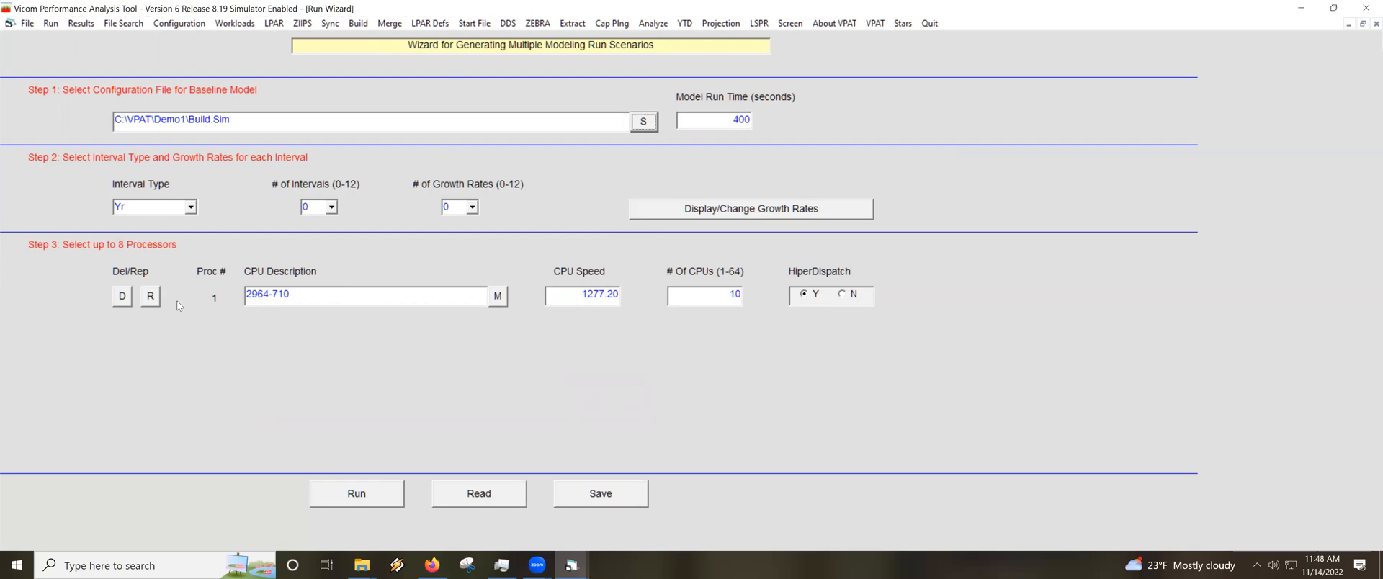
- Replicate the first processor and set the second processor to model 2964-709
left_click(150, 297)
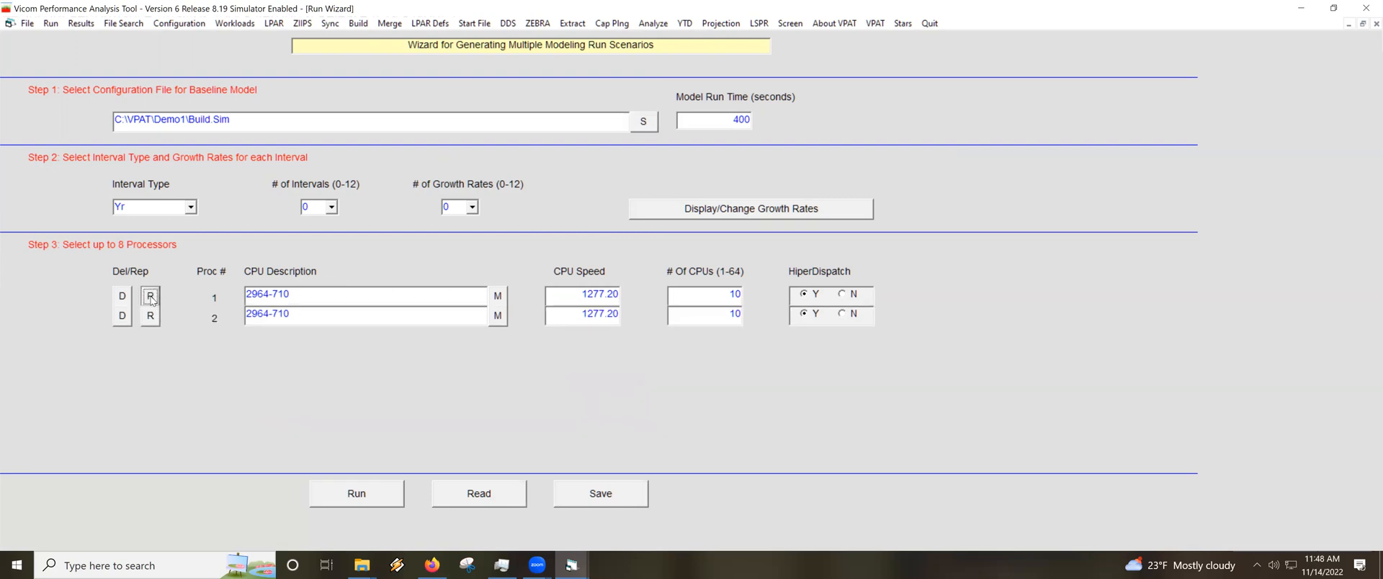
left_click(498, 322)
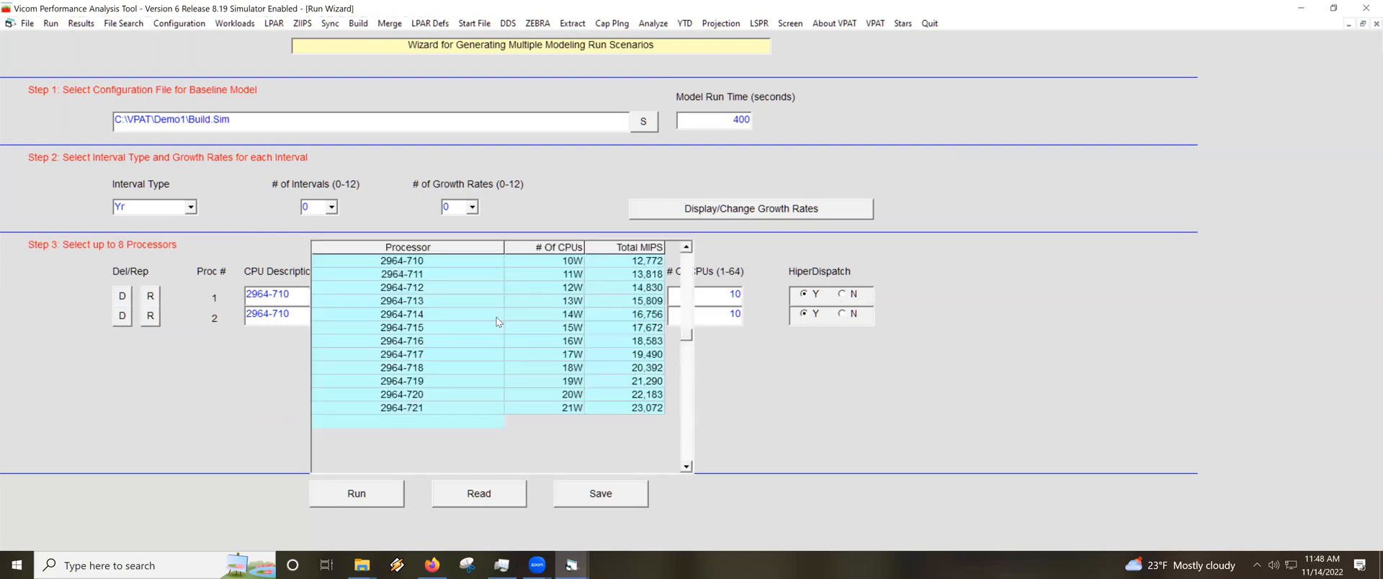
left_click(686, 247)
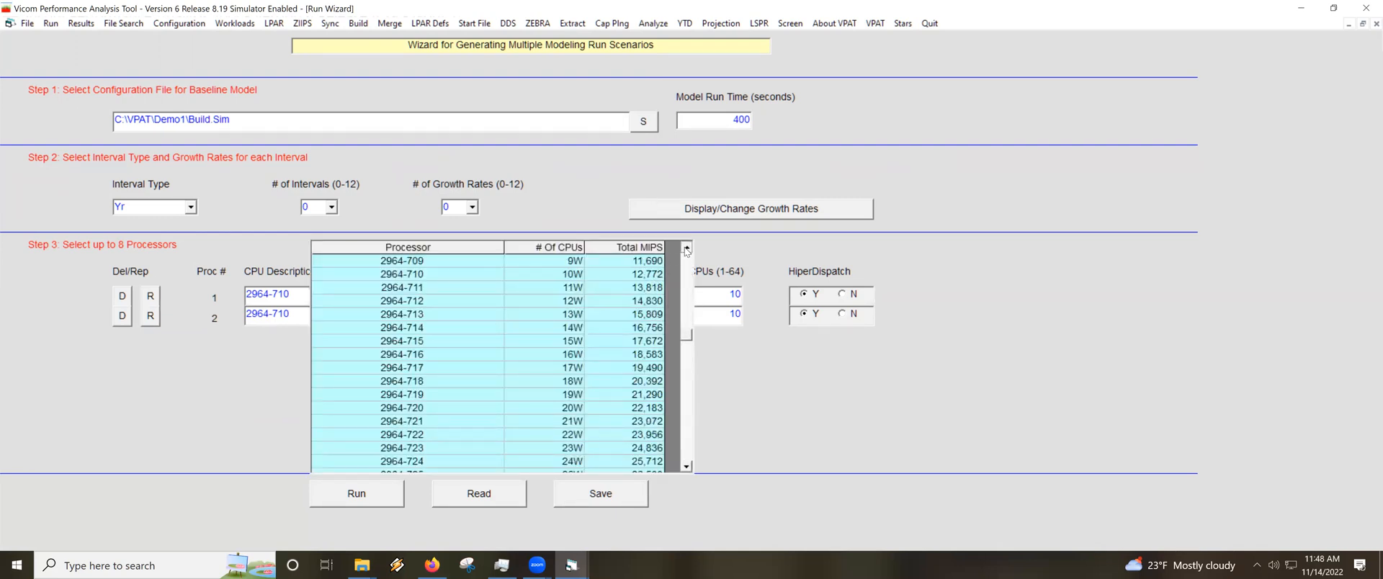
left_click(479, 262)
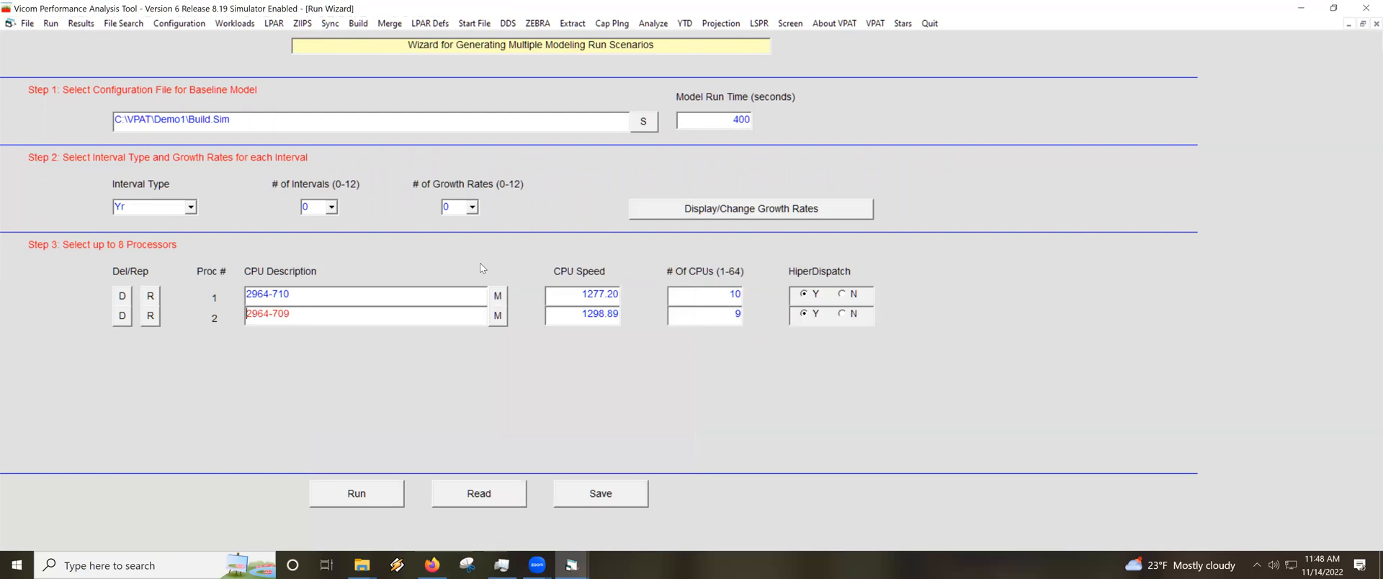
- Replicate the second processor and set the third processor to model 2964-708
left_click(149, 315)
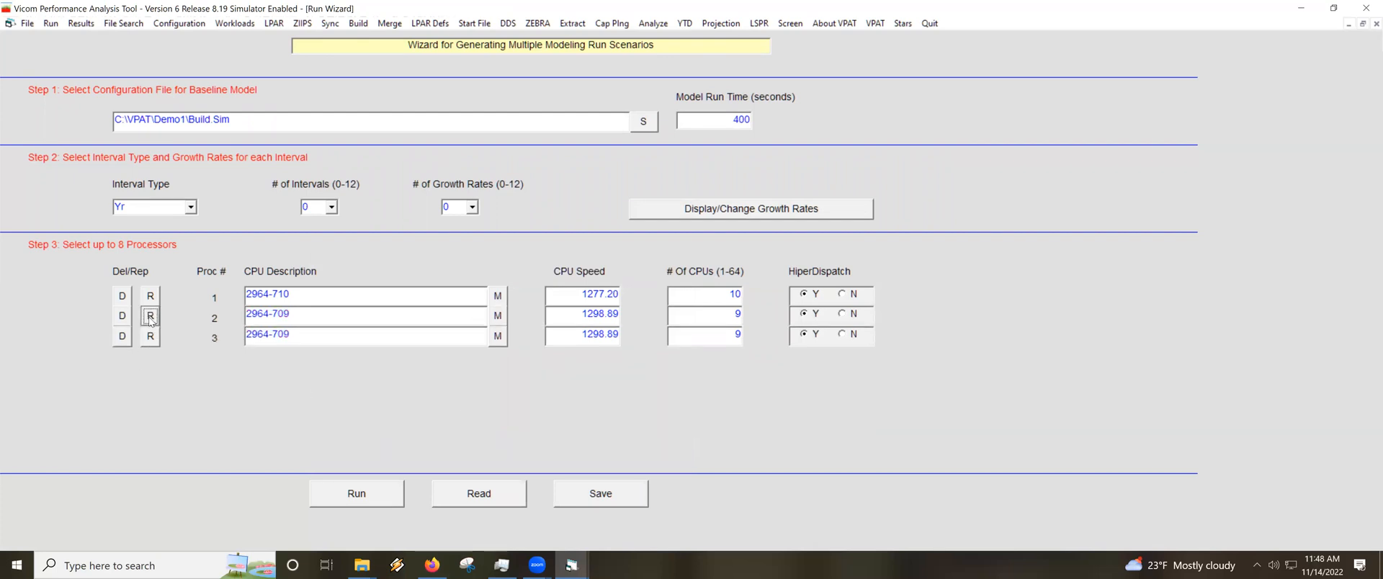
left_click(498, 337)
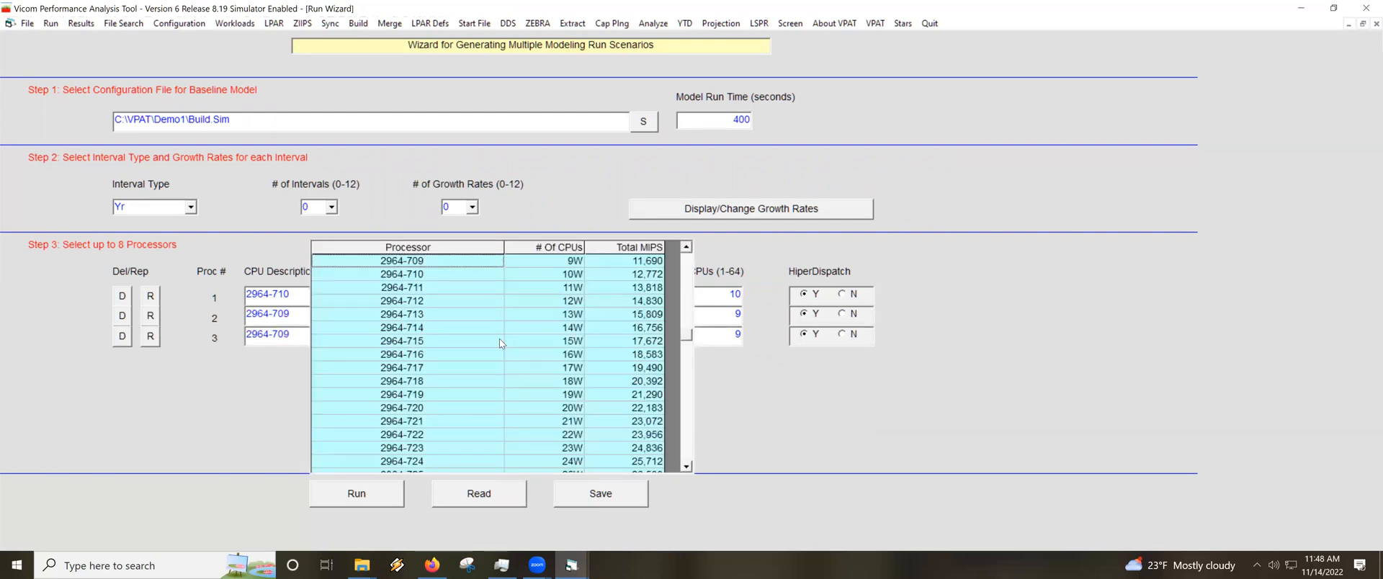
left_click(687, 246)
left_click(546, 261)
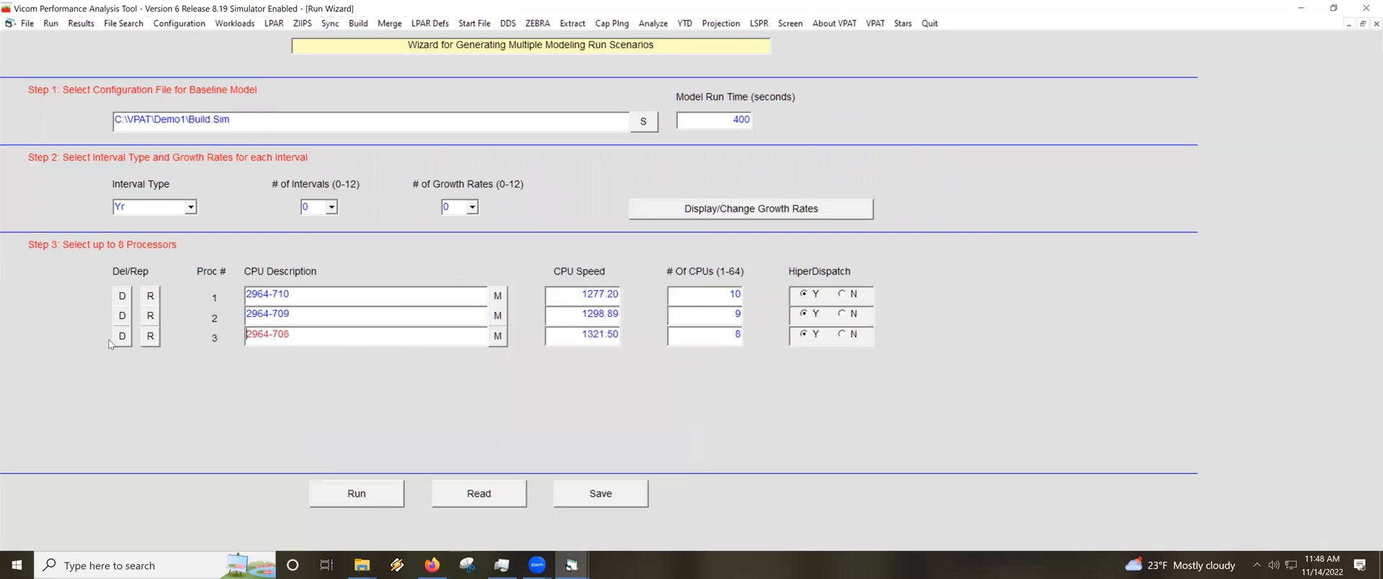
- Replicate the third processor and set the fourth processor to model 2964-711
left_click(149, 337)
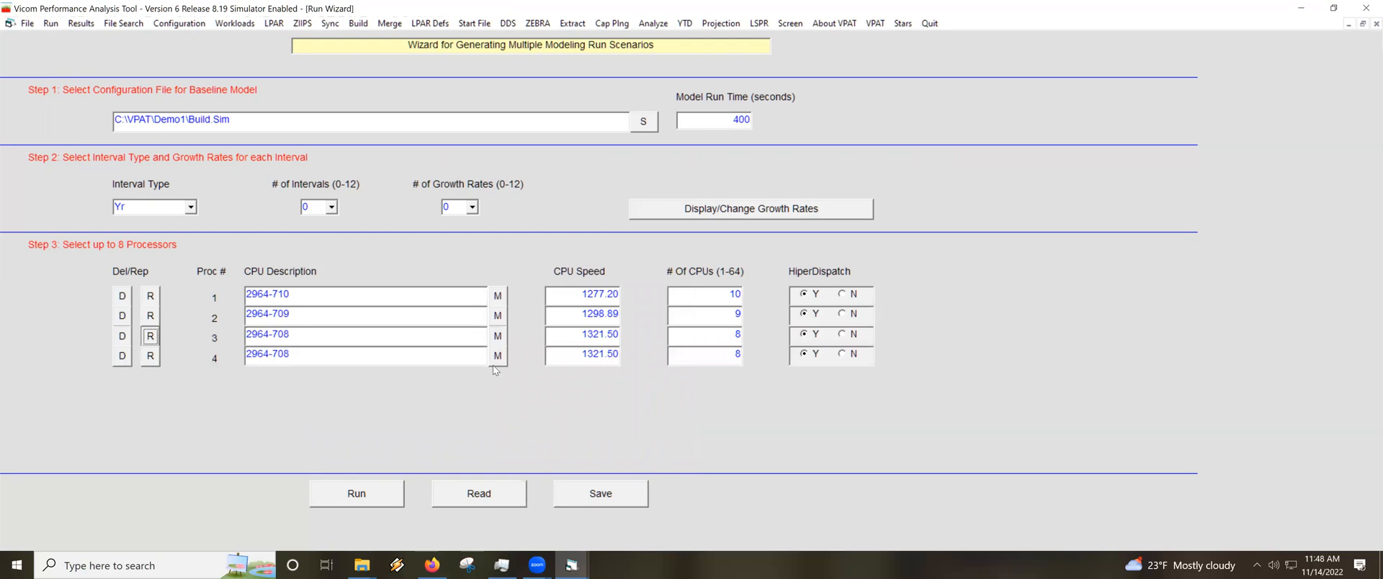
left_click(497, 356)
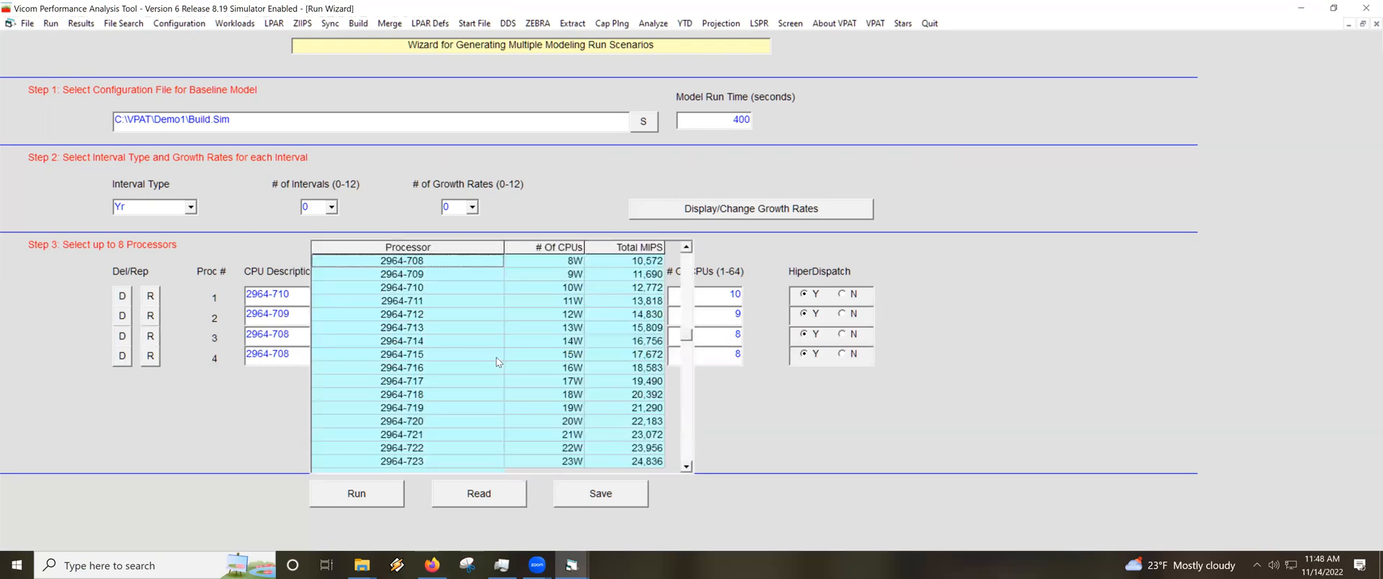
left_click(437, 304)
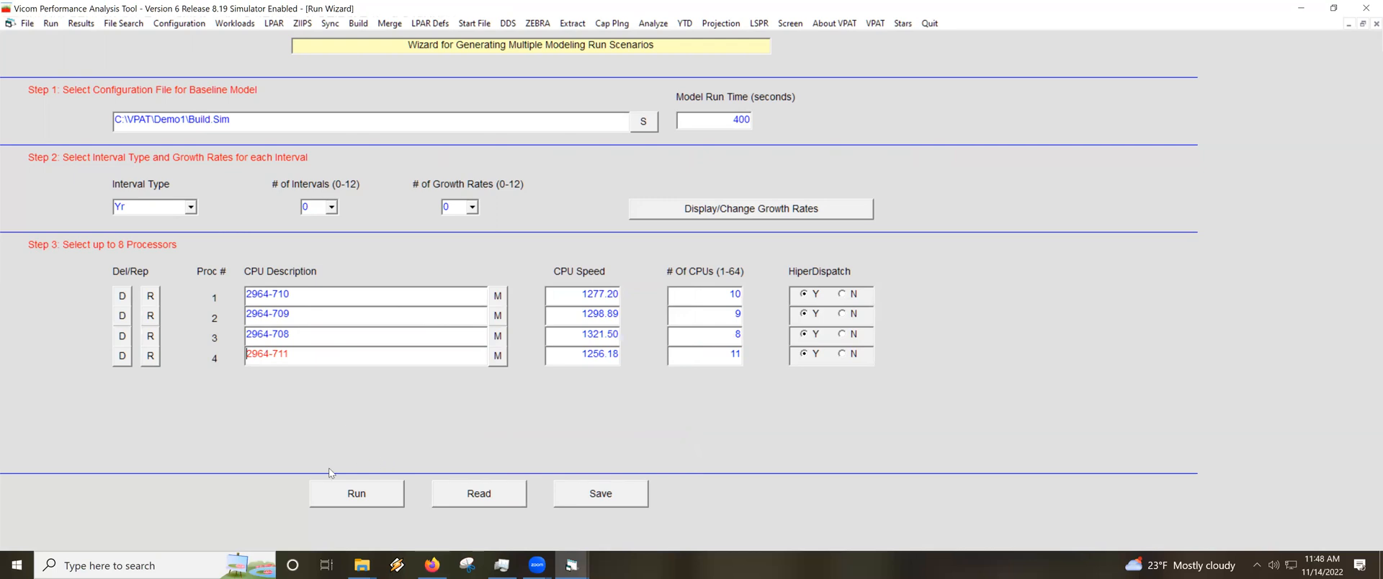
- Start the wizard run, accept processor 1's general purpose and ZIIP LPAR definitions, and skip its duplicate first interval
left_click(340, 497)
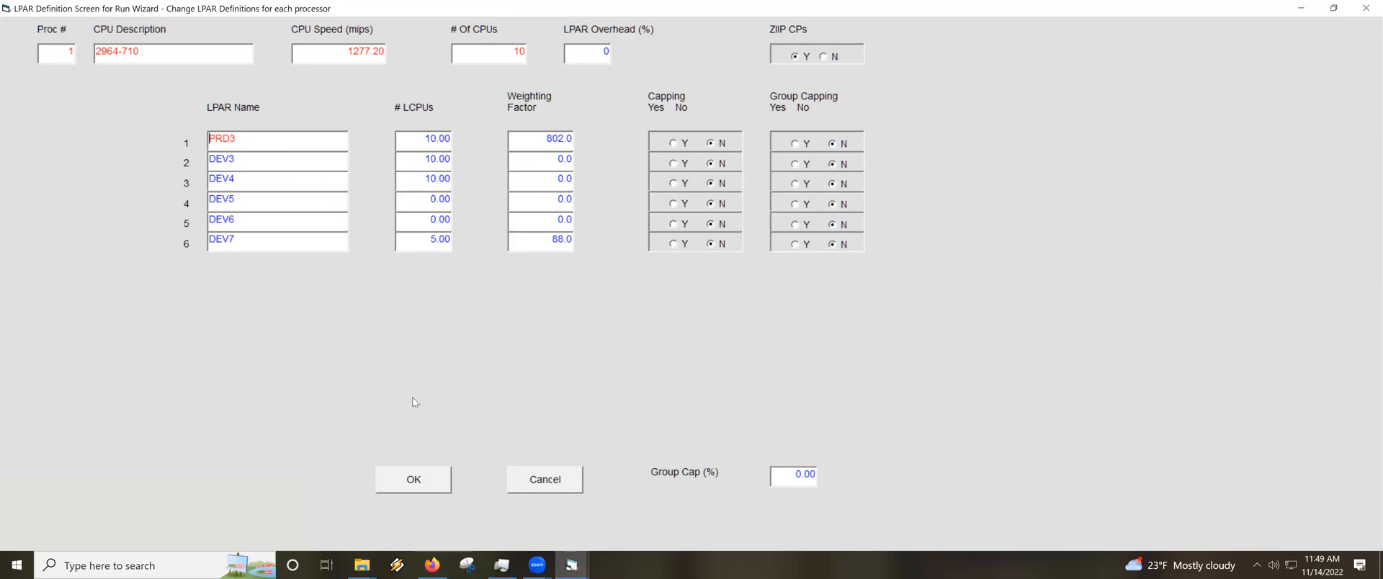
left_click(408, 482)
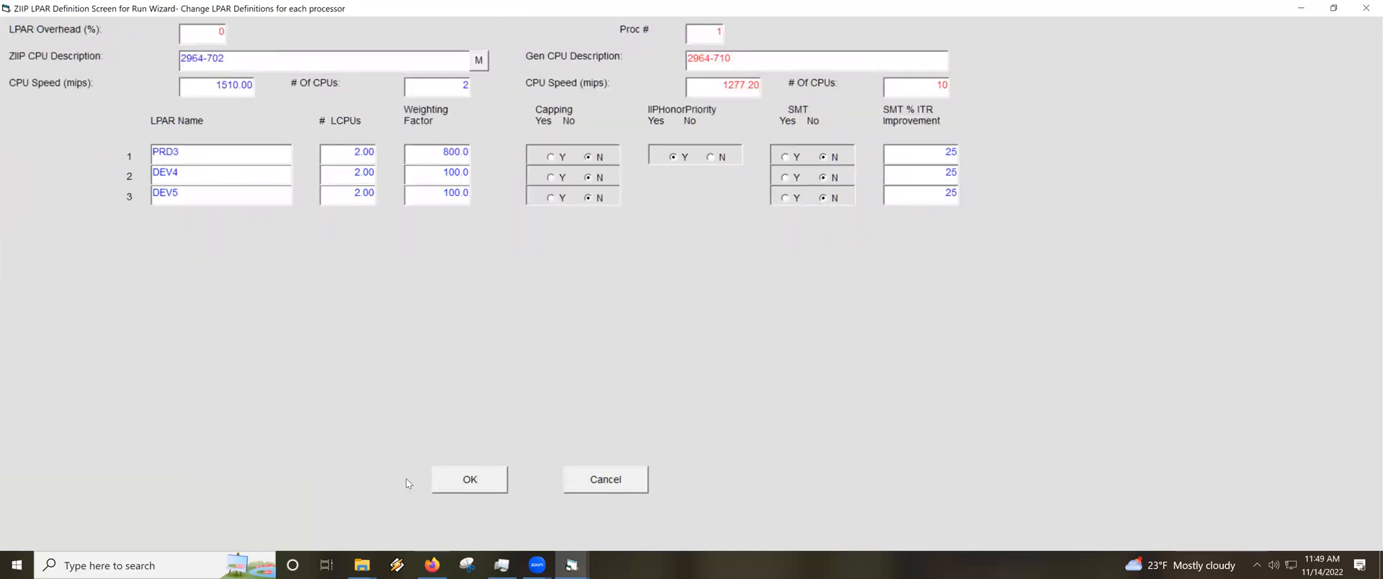
left_click(452, 478)
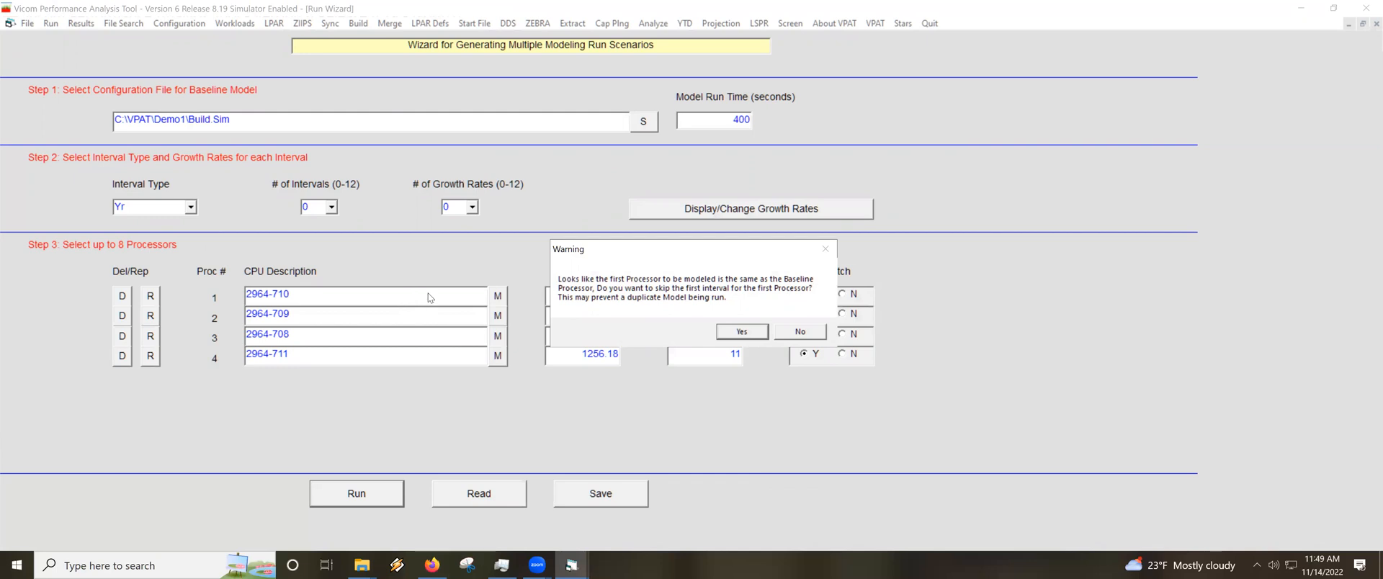
left_click(742, 332)
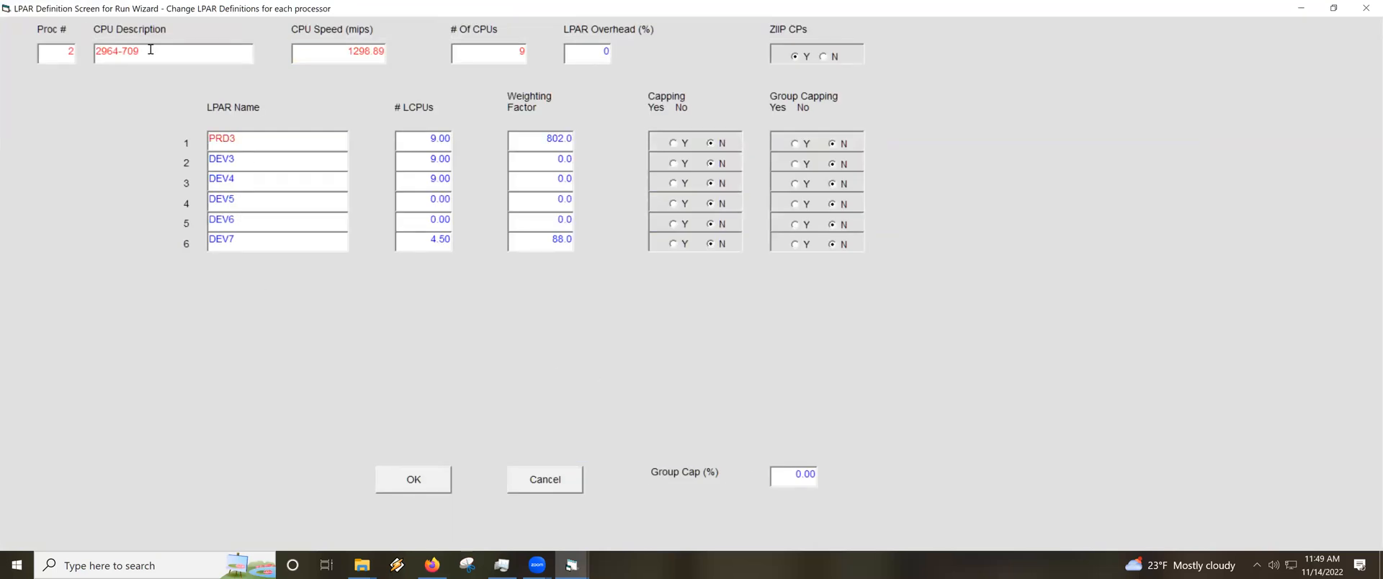
- Accept the general purpose and ZIIP LPAR definitions as they are for processors 2, 3 and 4
left_click(415, 479)
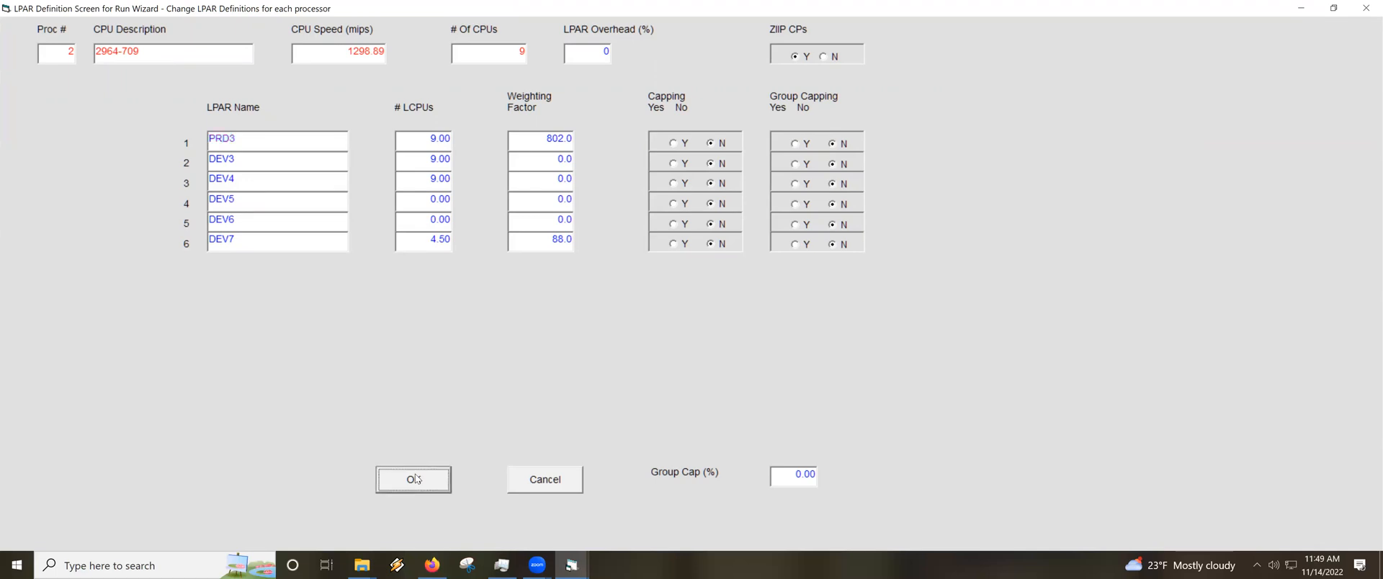
left_click(473, 481)
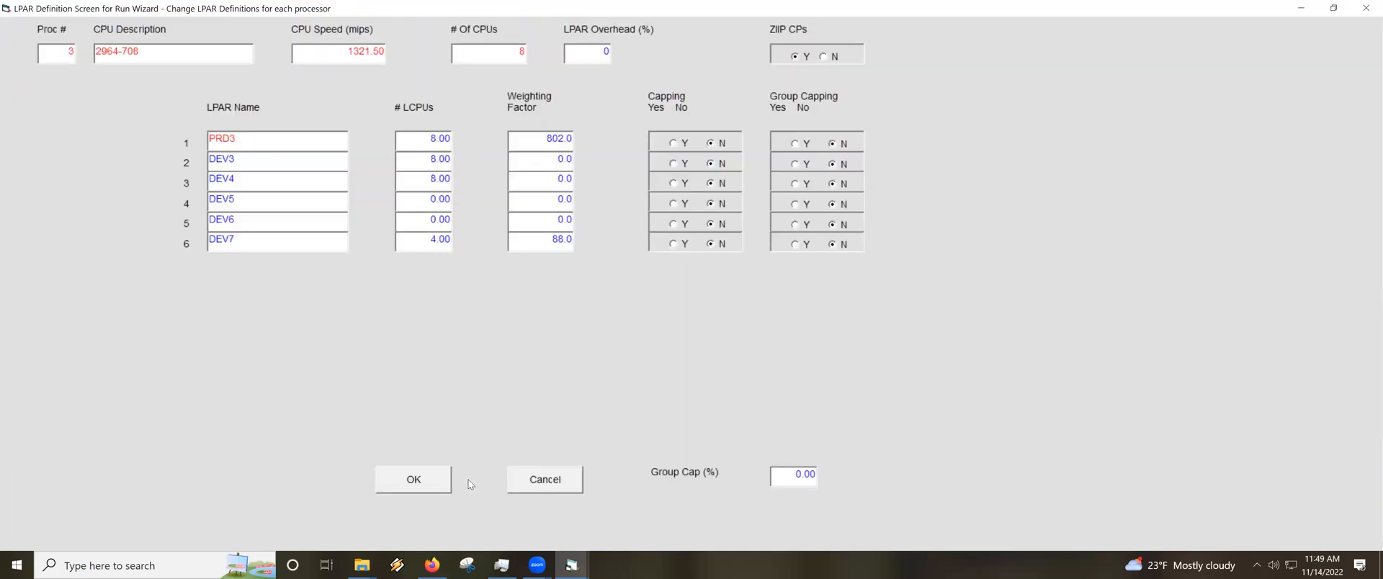
left_click(438, 481)
left_click(481, 483)
left_click(412, 480)
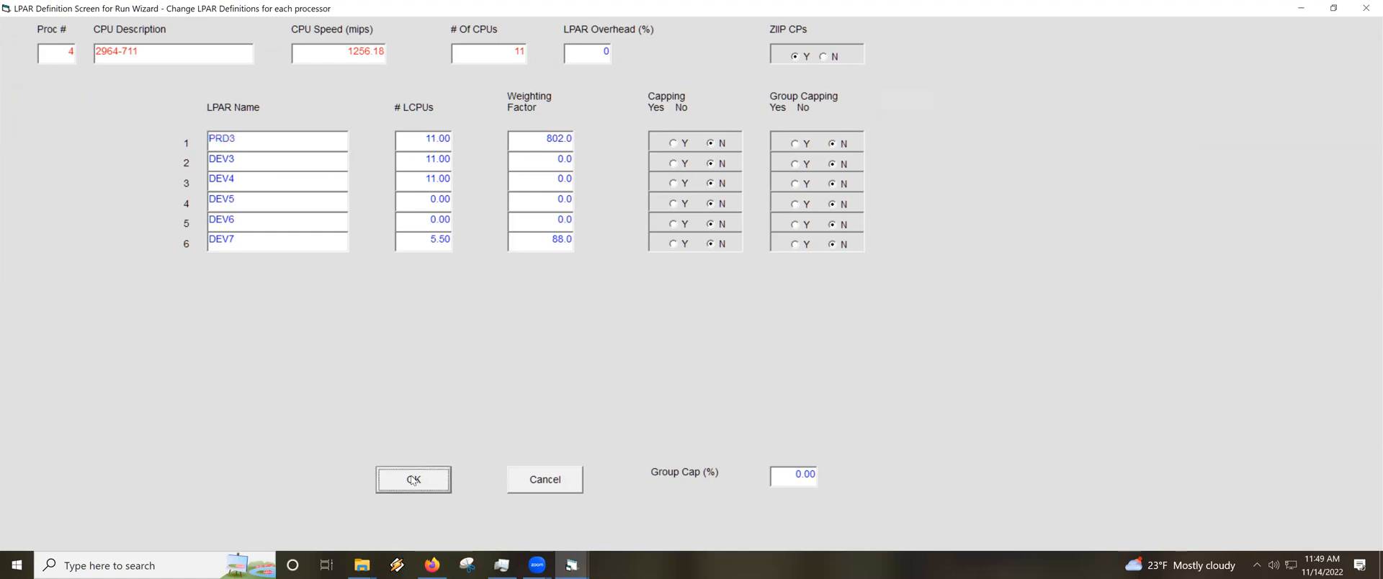
left_click(475, 477)
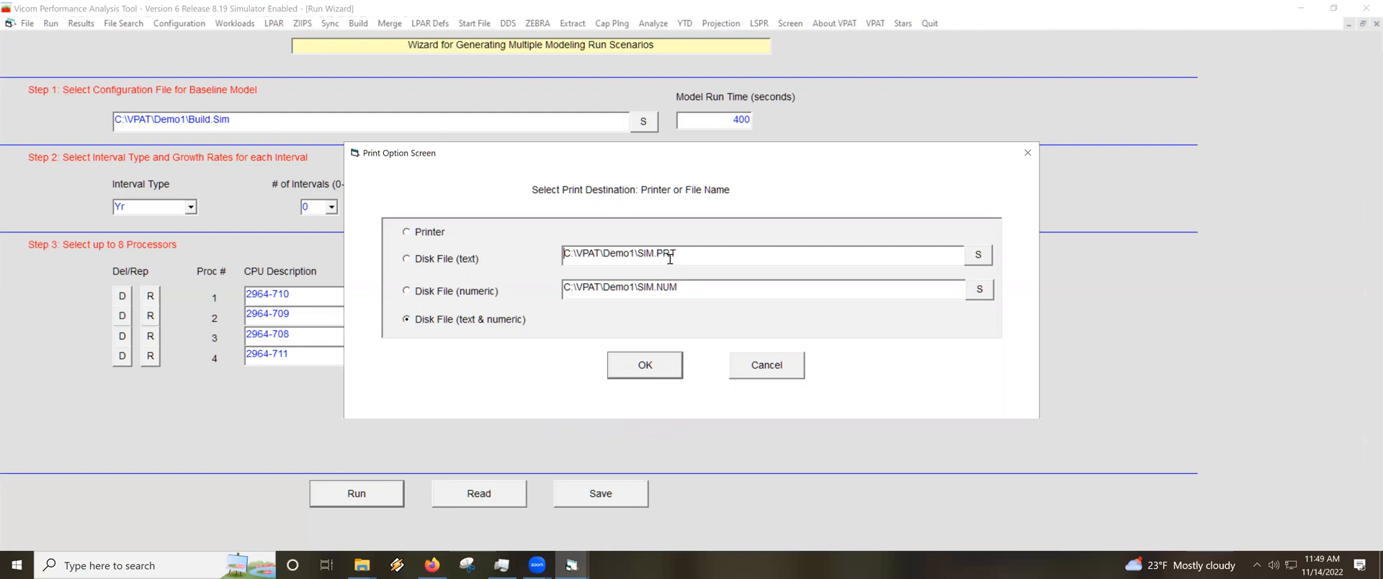
- Output the results to the text file SIM.PRT and numeric file SIM.NUM, and continue each model run past the arrival rate warning
left_click(660, 370)
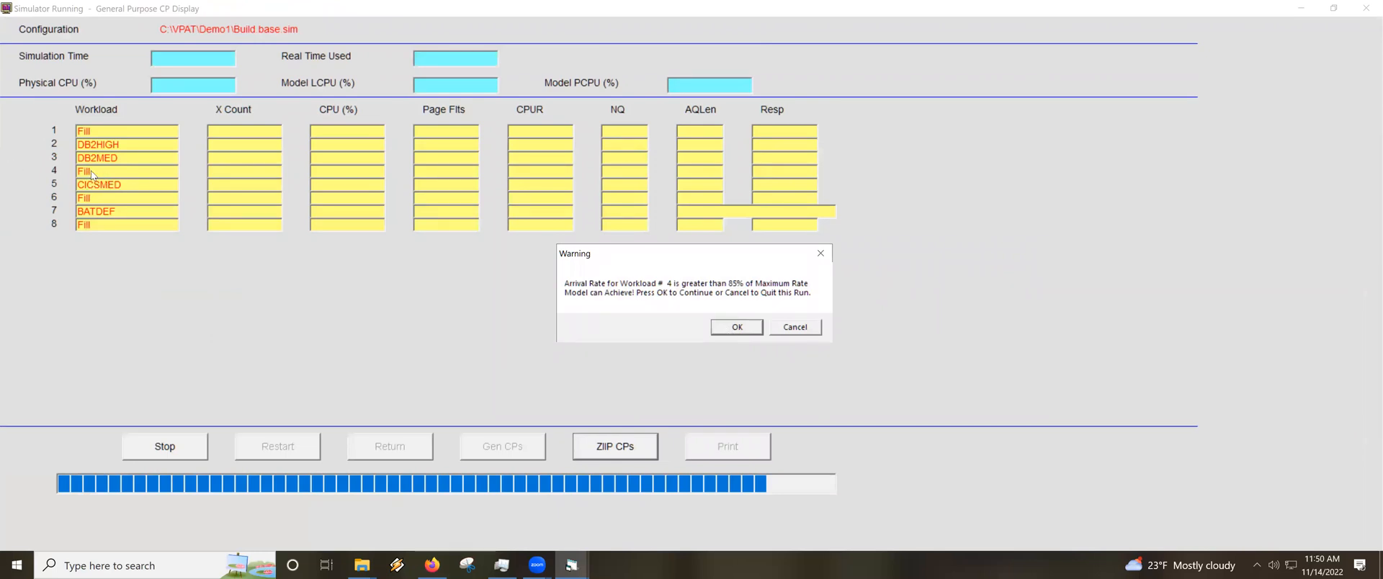
left_click(735, 327)
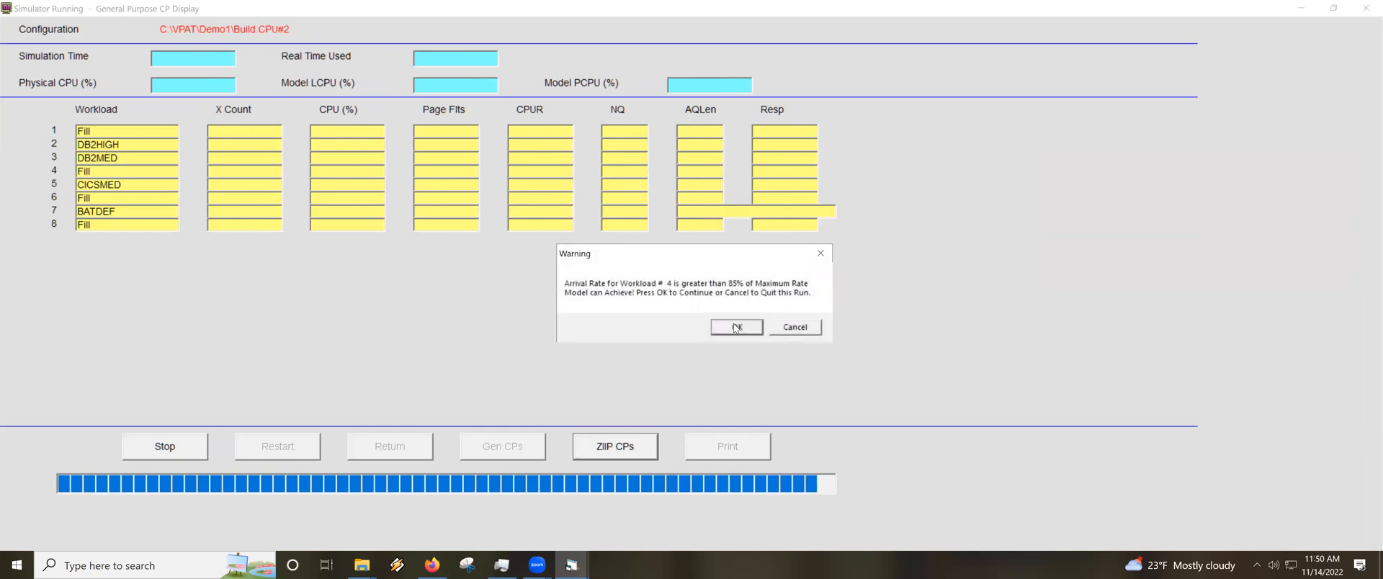
left_click(735, 328)
left_click(736, 327)
left_click(737, 327)
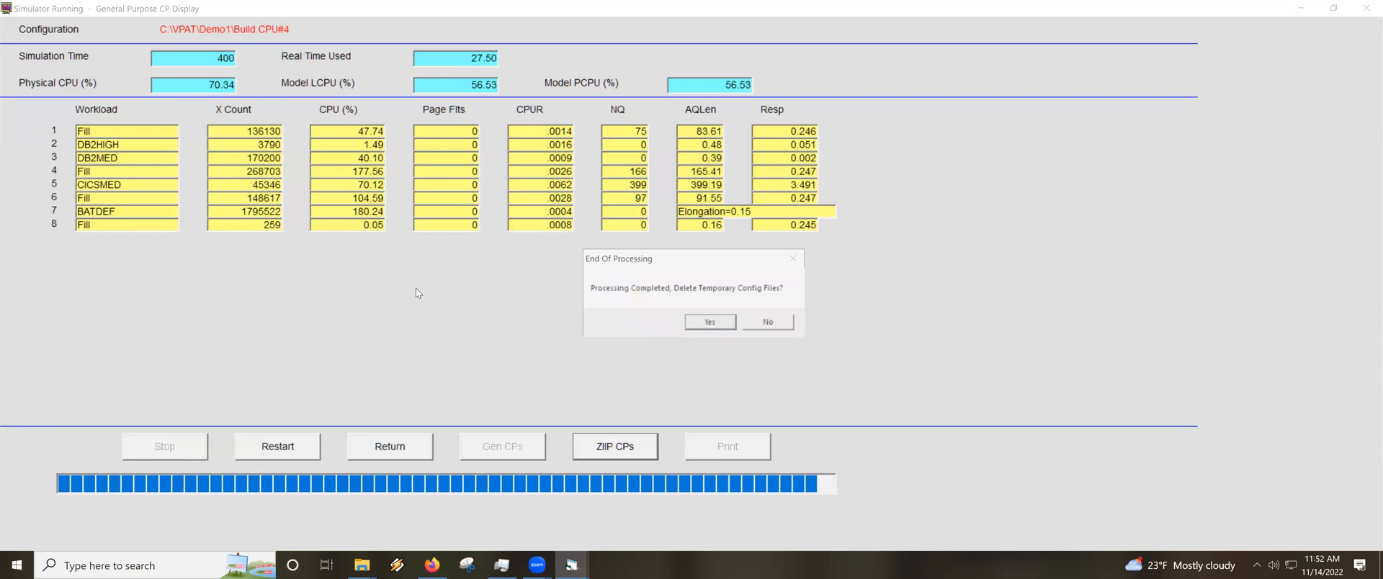
- Delete the temporary configuration files after processing and open the SIM.NUM simulator results from the Demo1 folder
left_click(711, 323)
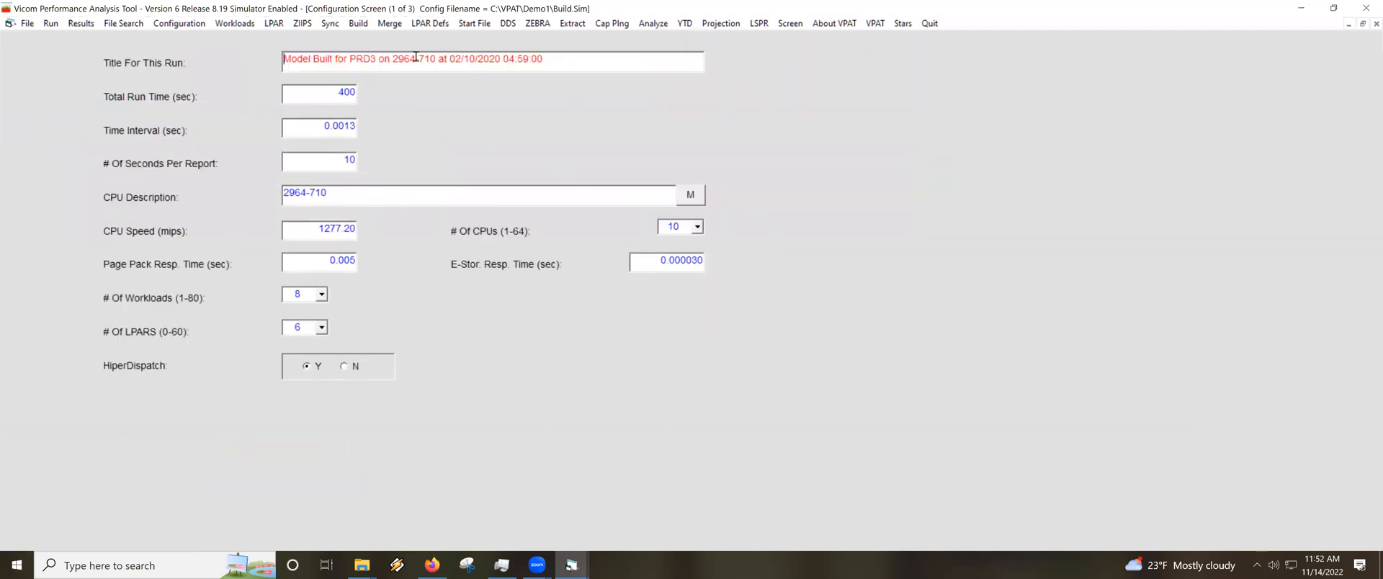
left_click(75, 23)
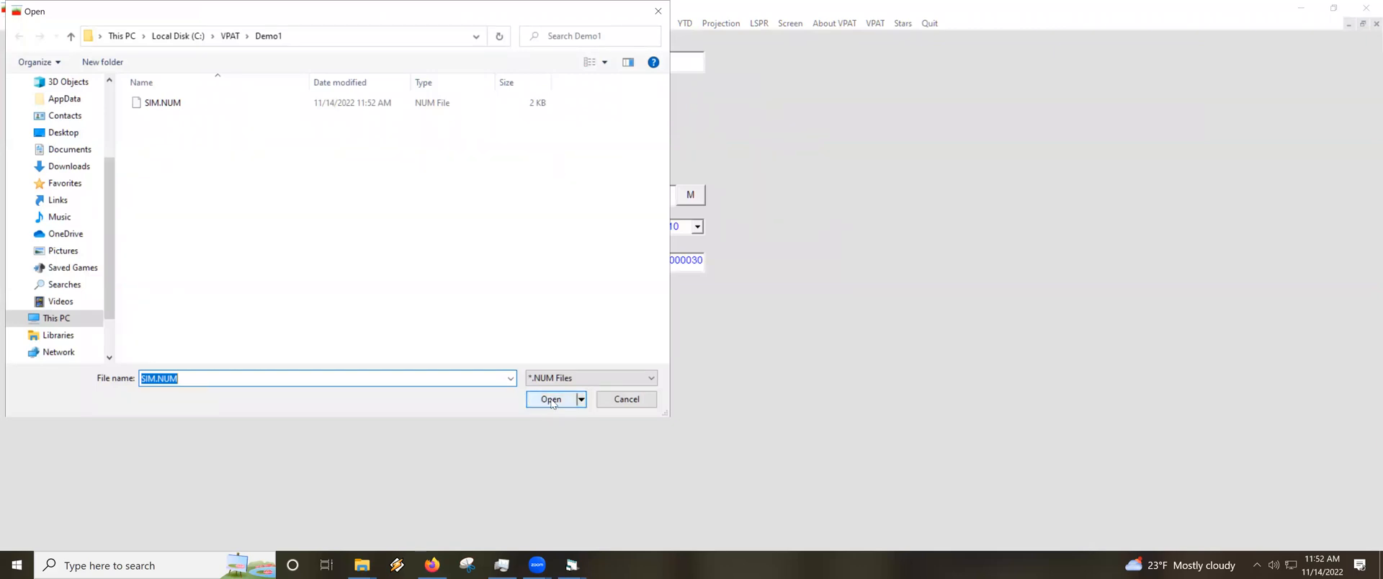
left_click(551, 401)
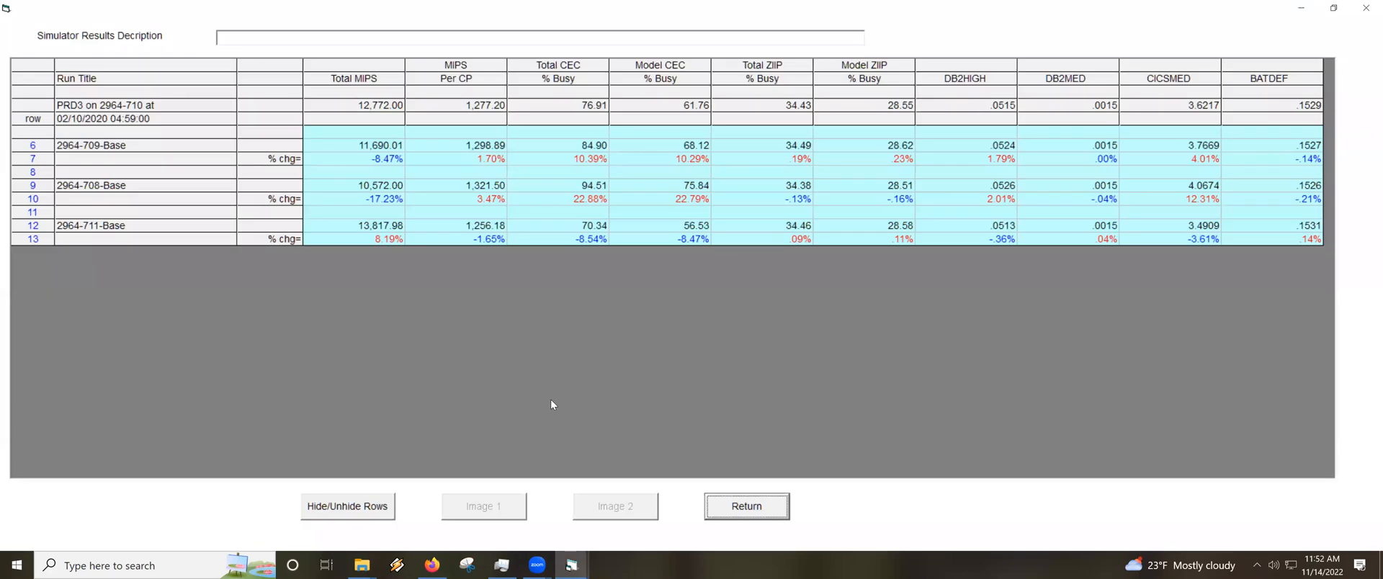